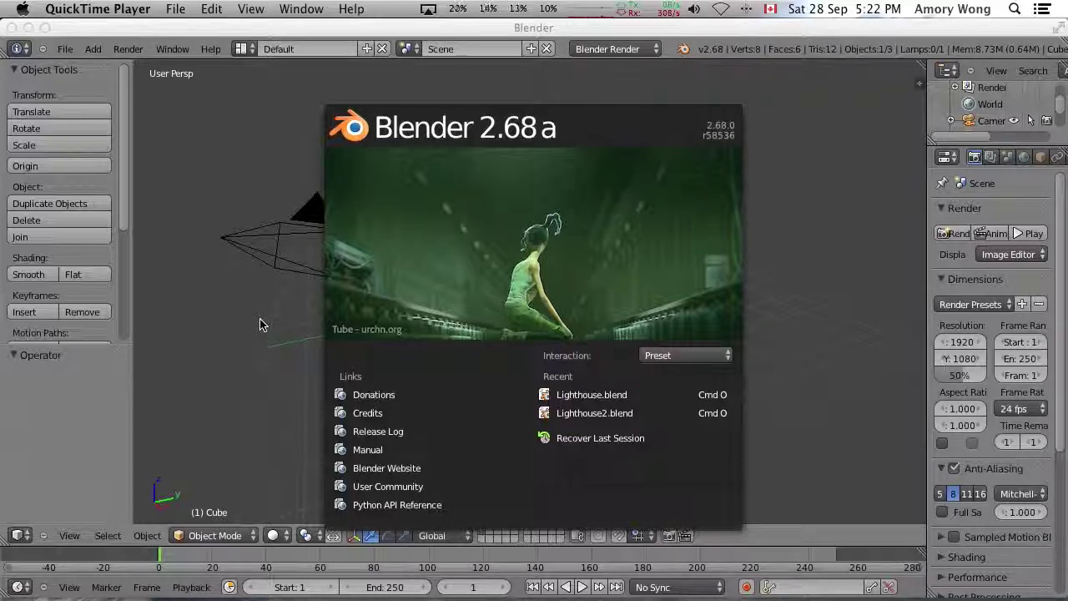
- Dismiss the splash screen and open Lighthouse.blend through File > Open
left_click(259, 324)
left_click(274, 247)
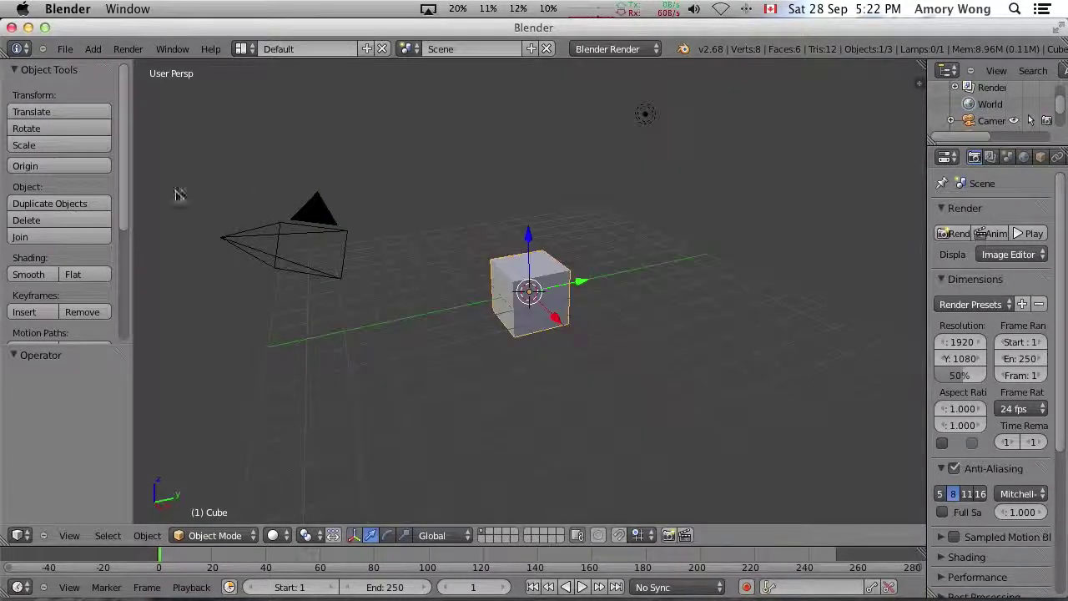
left_click(65, 49)
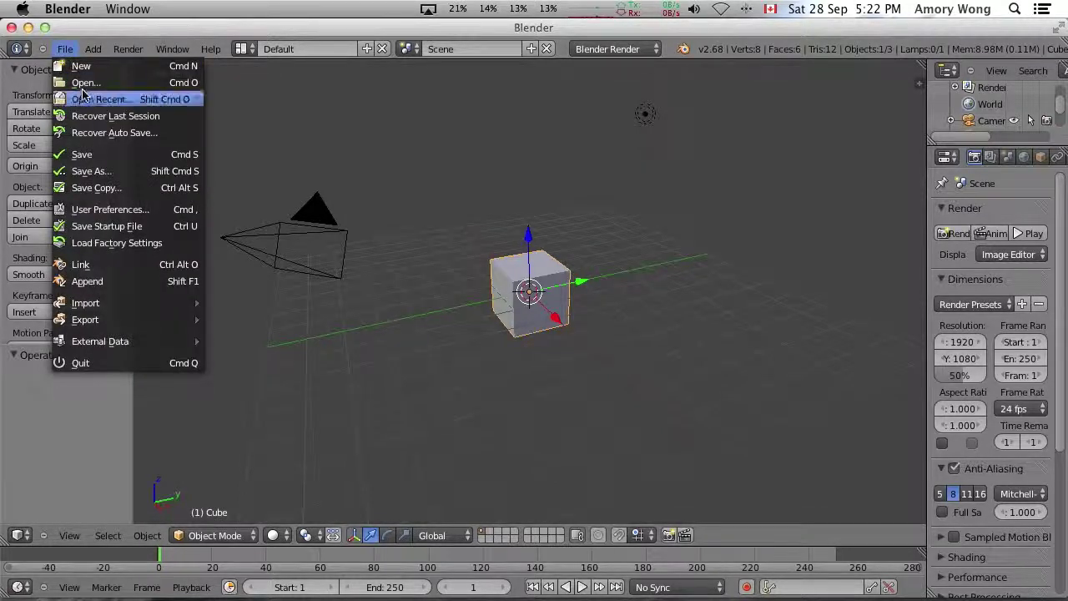
left_click(83, 83)
left_click(250, 201)
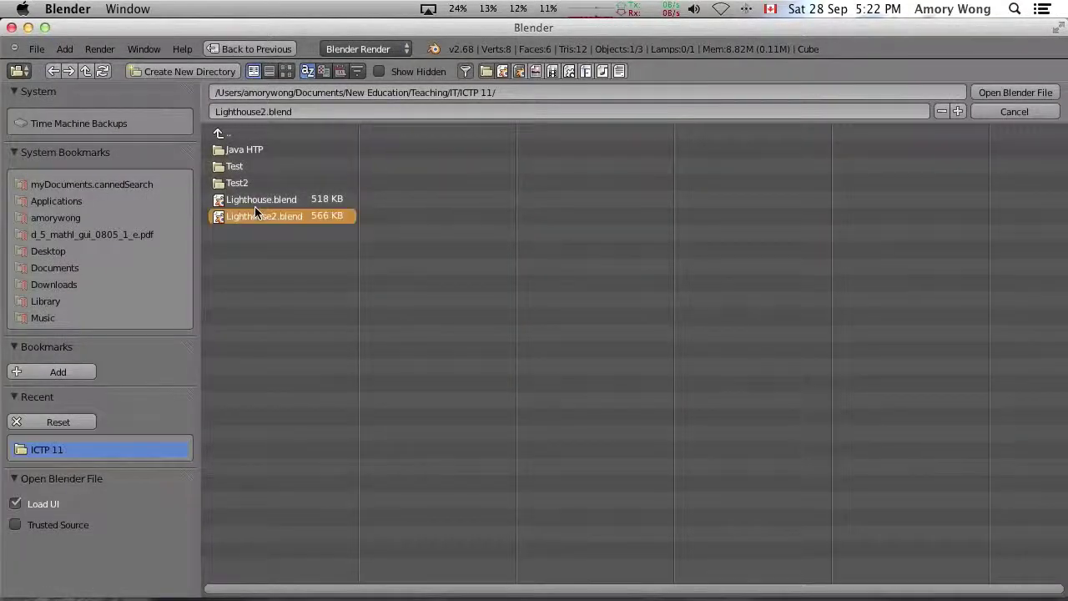
left_click(1001, 92)
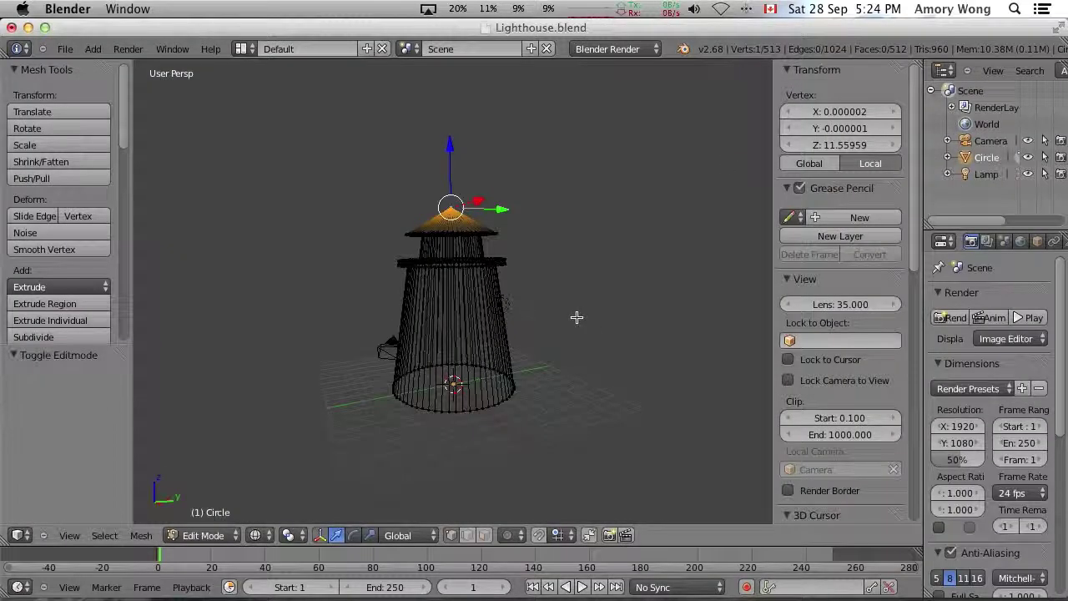
- Switch to Object Mode and rename the Circle object to 'Lighthouse' in the Outliner
key("Tab")
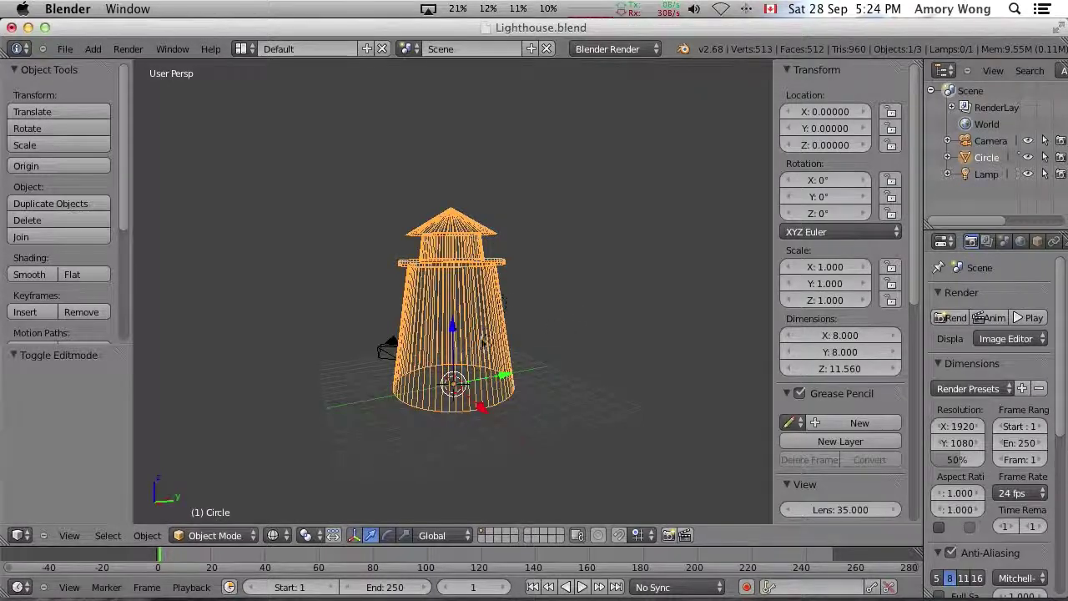
key("a")
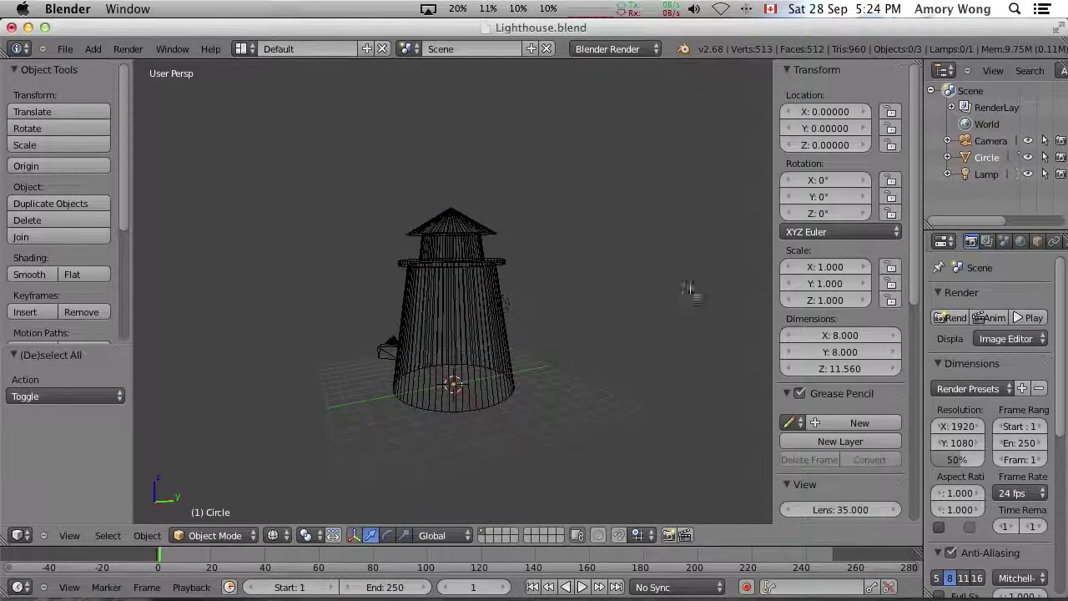
double_click(986, 160)
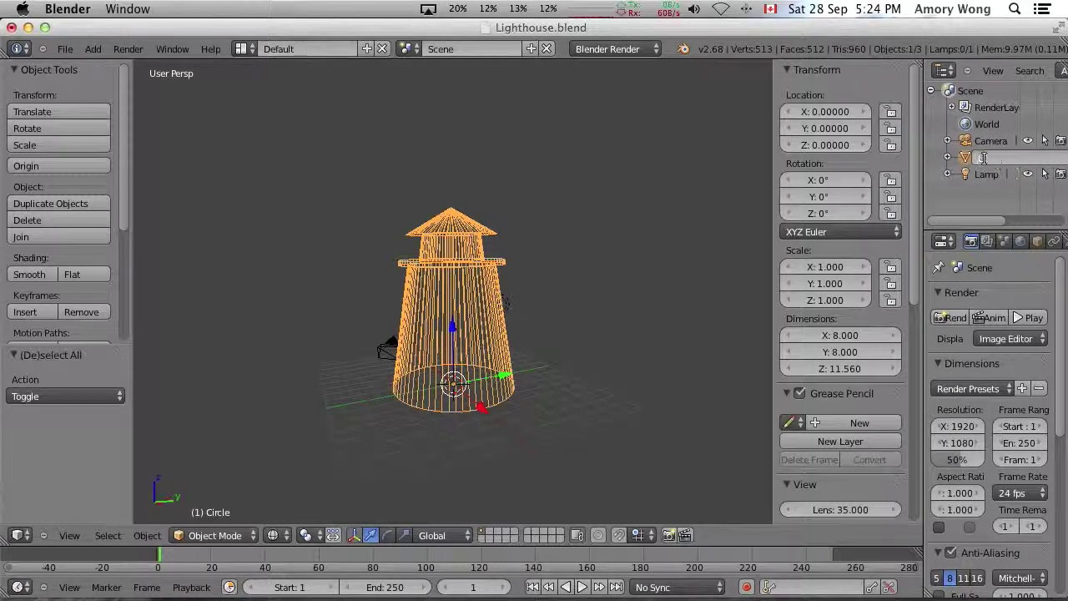
key("Return")
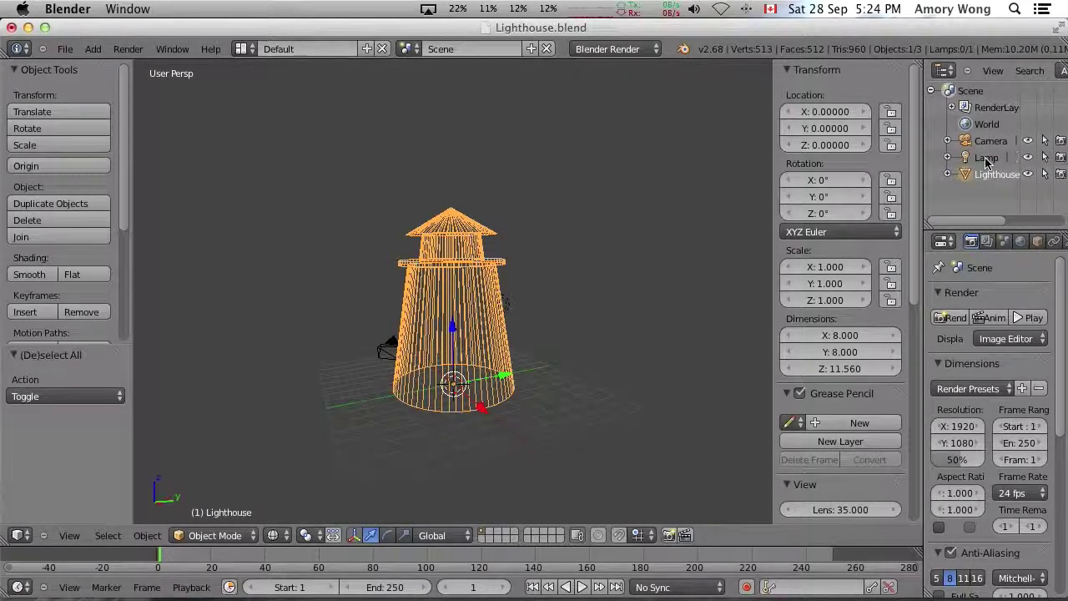
key("a")
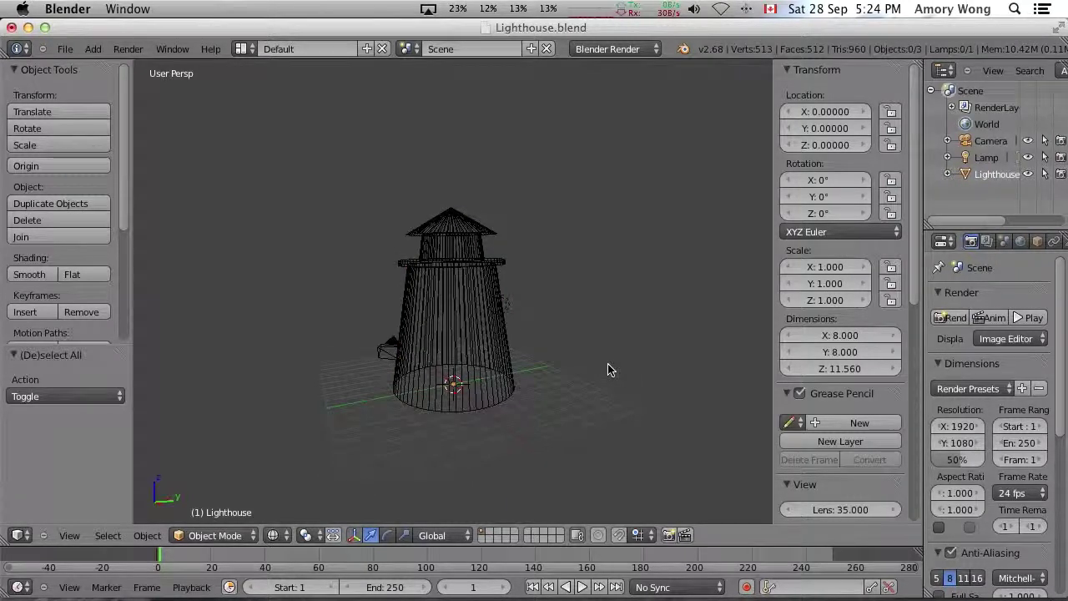
key("shift+a")
- Add a cube and scale it to 0.4 on X, Y and Z
mouse_move(608, 356)
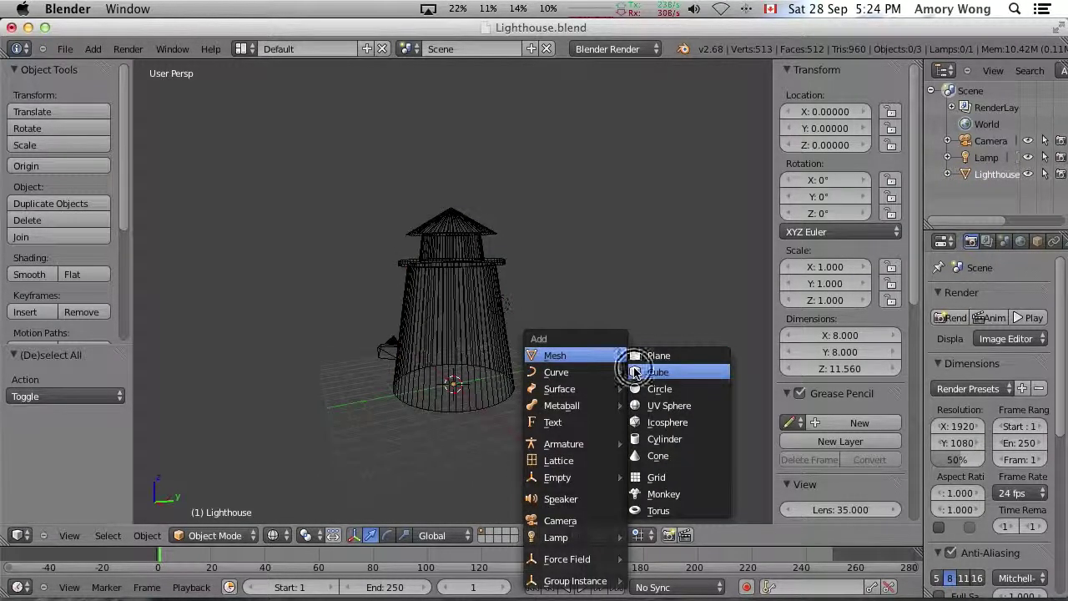
left_click(632, 373)
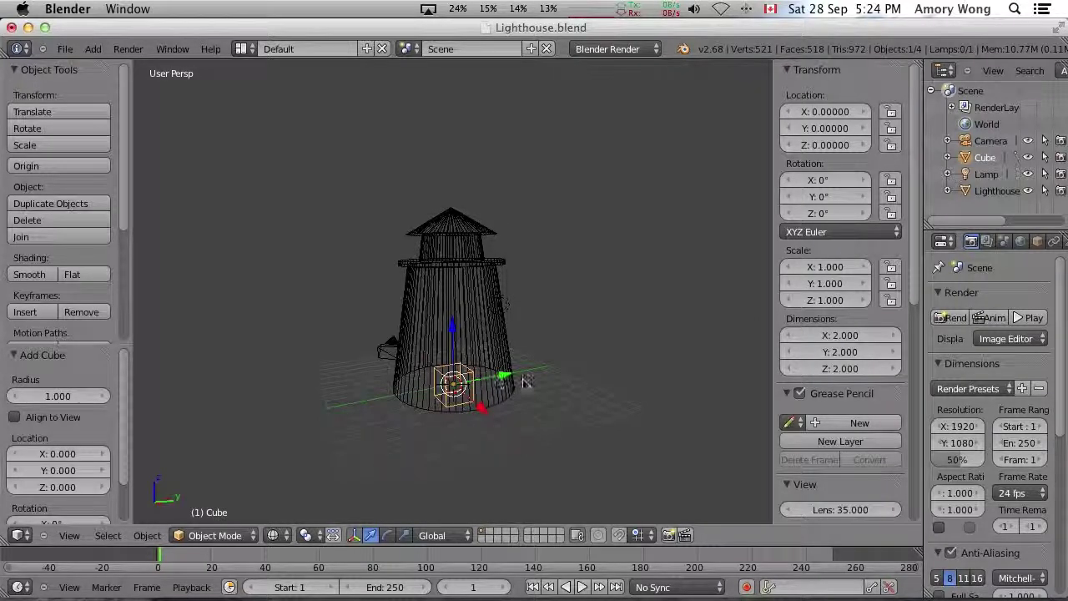
left_click_drag(504, 378, 424, 392)
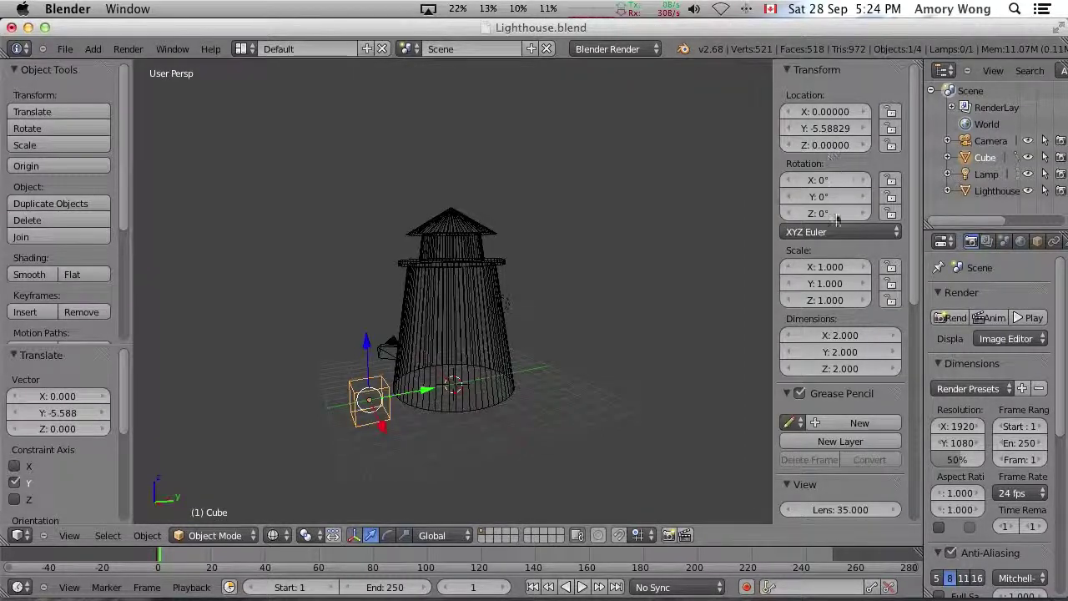
left_click(838, 267)
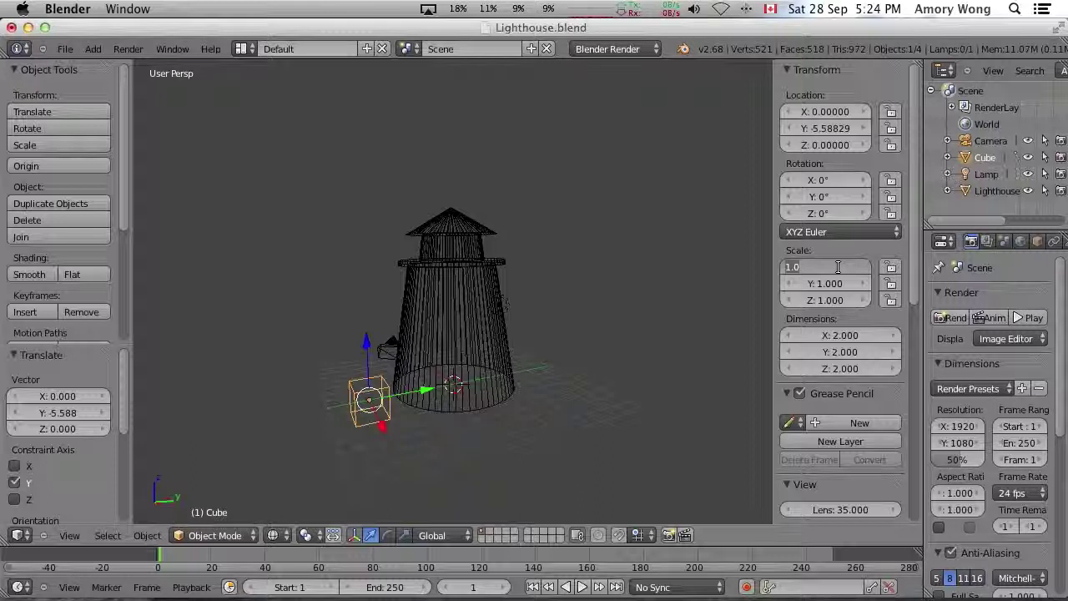
type("4")
key("Tab")
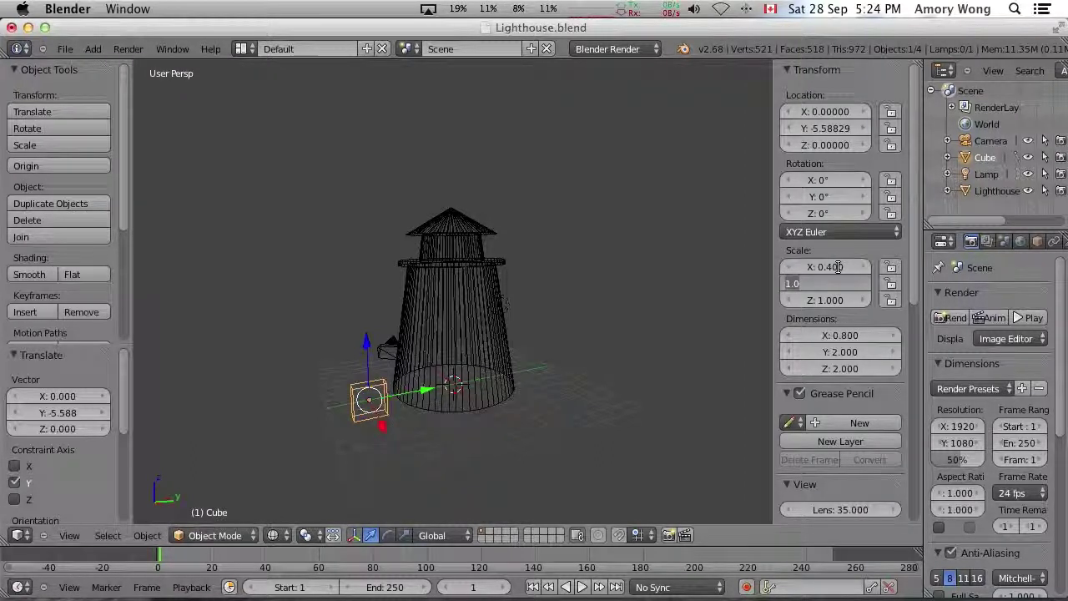
type(".4")
key("Tab")
type(".")
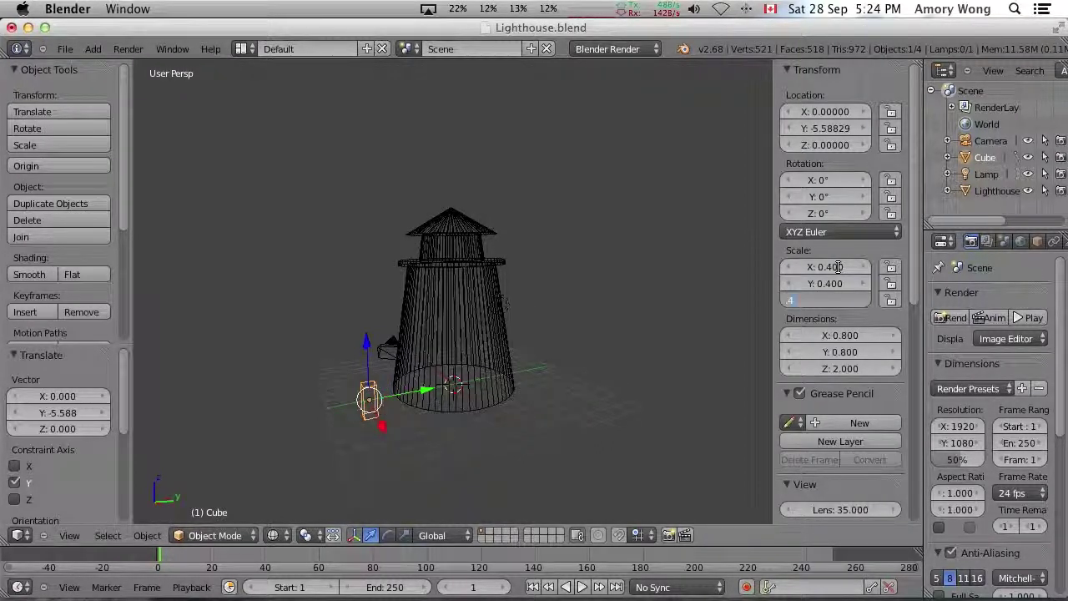
type("4")
key("Return")
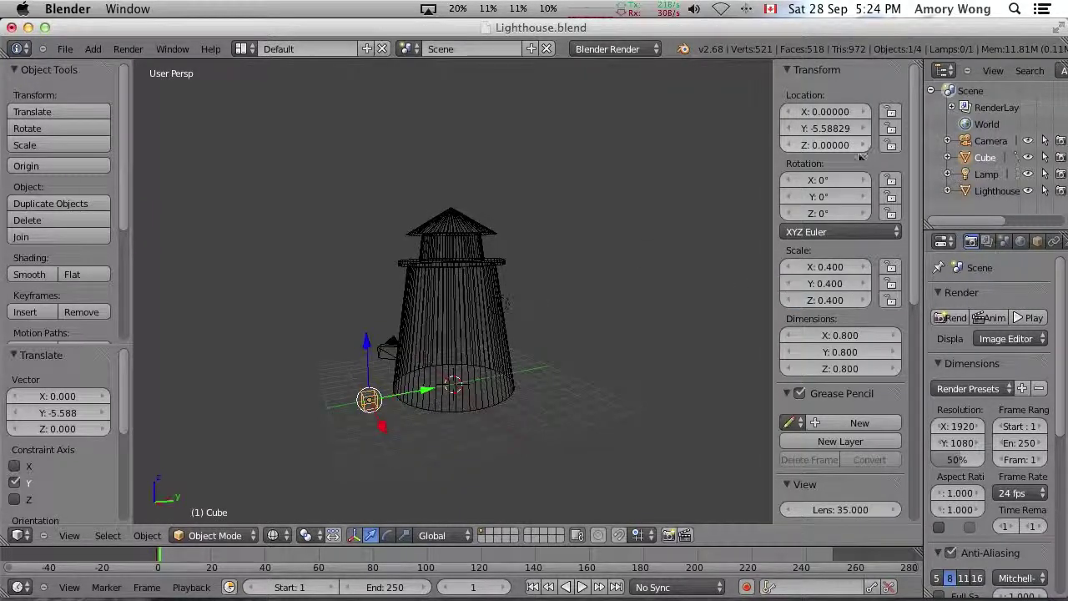
- Position the cube at location Z 6 and Y -3 against the lighthouse wall
left_click(820, 146)
key("BackSpace")
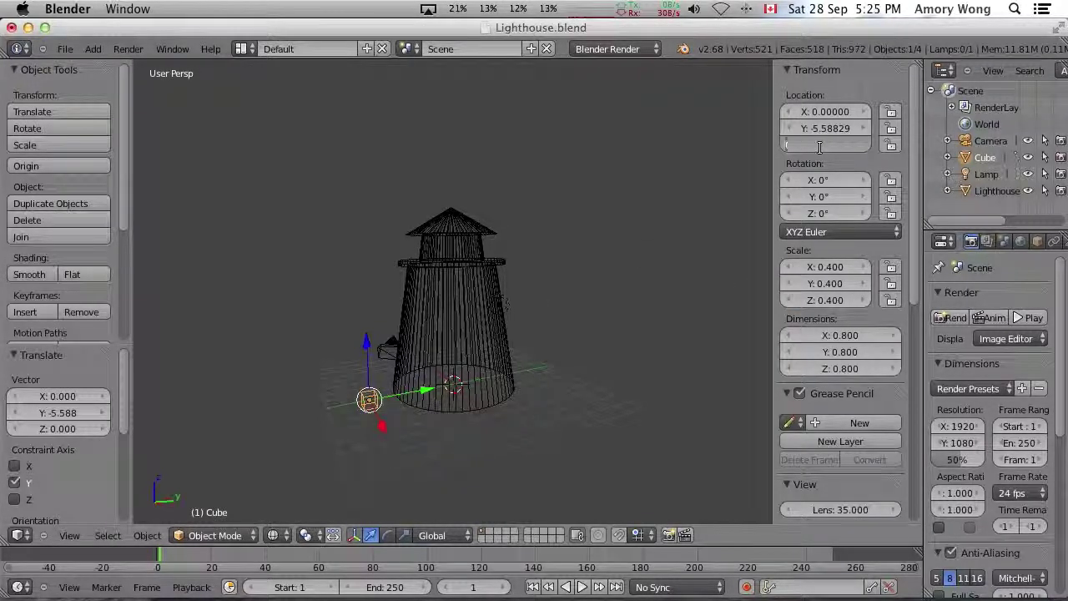
type("6")
key("Return")
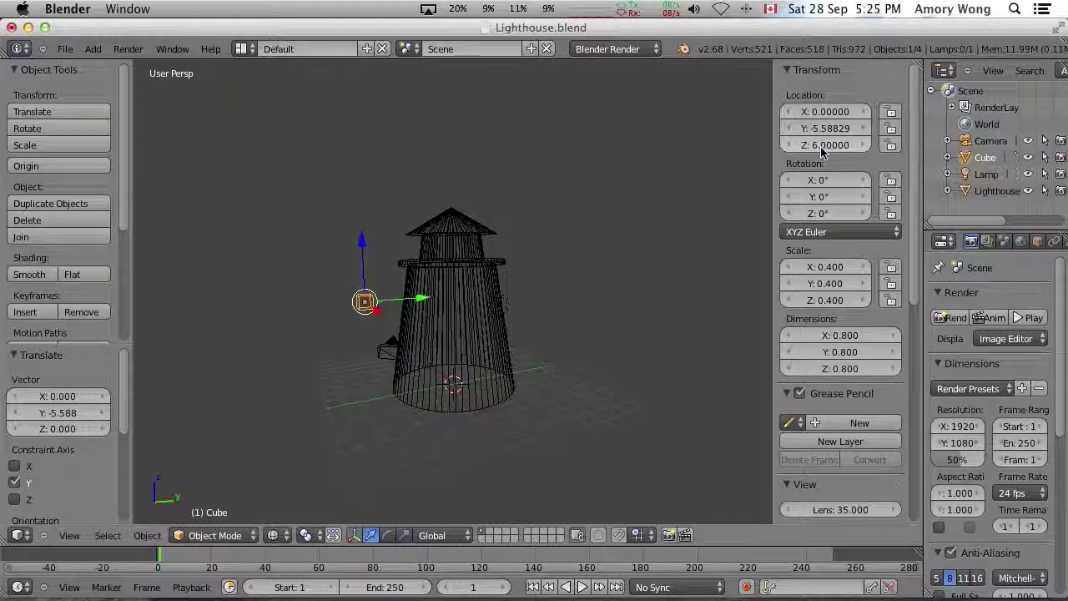
left_click(834, 129)
key("Home")
key("Delete")
type("-3")
key("Return")
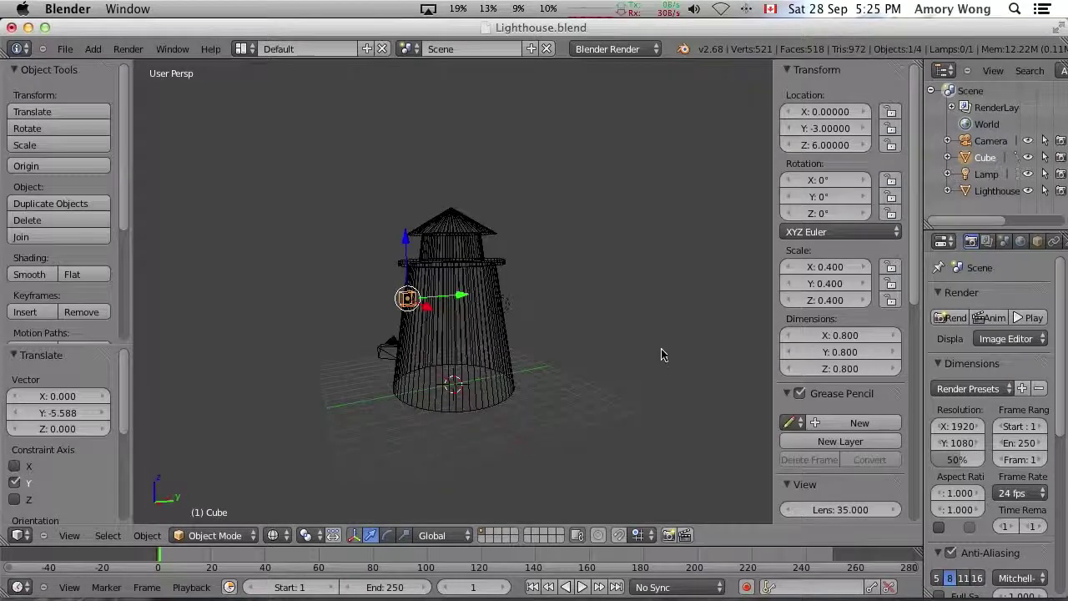
middle_click_drag(439, 332, 397, 380)
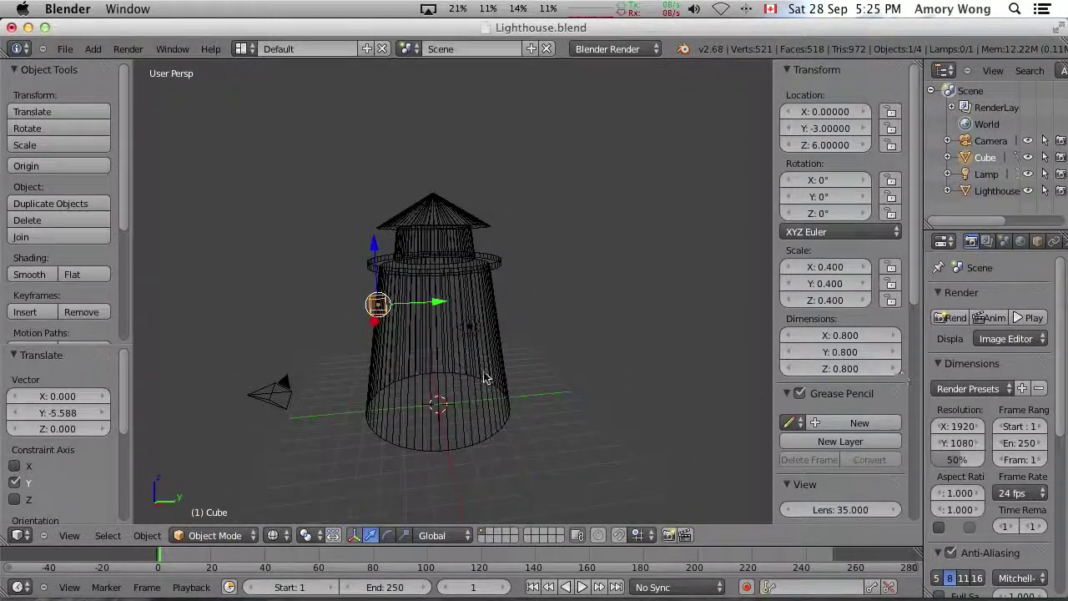
left_click(1000, 191)
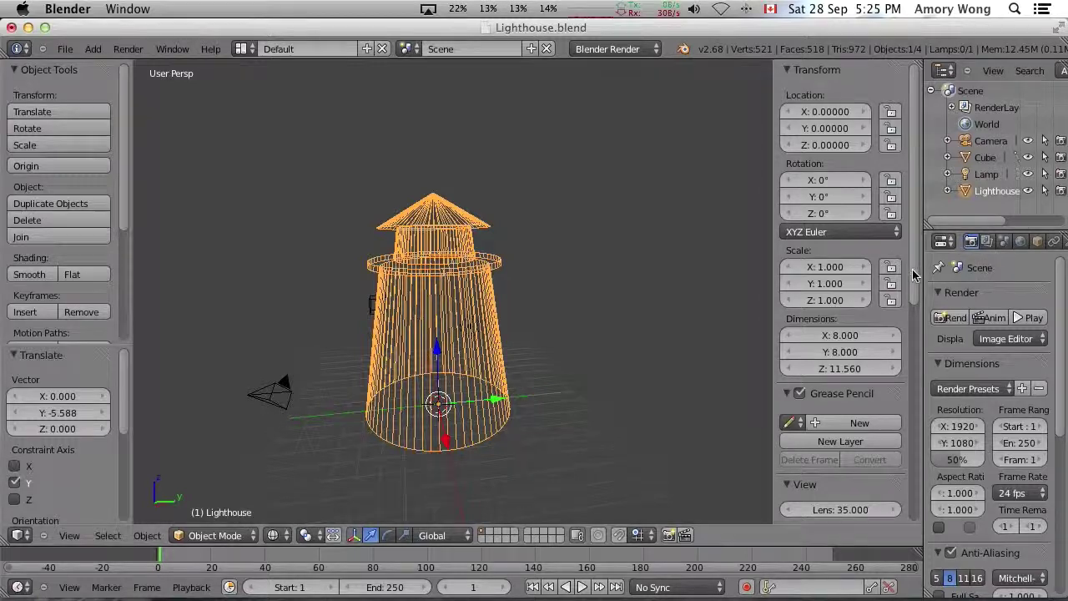
- Add a Boolean modifier to the Lighthouse set to Difference with the Cube, and apply it
left_click_drag(923, 274, 868, 276)
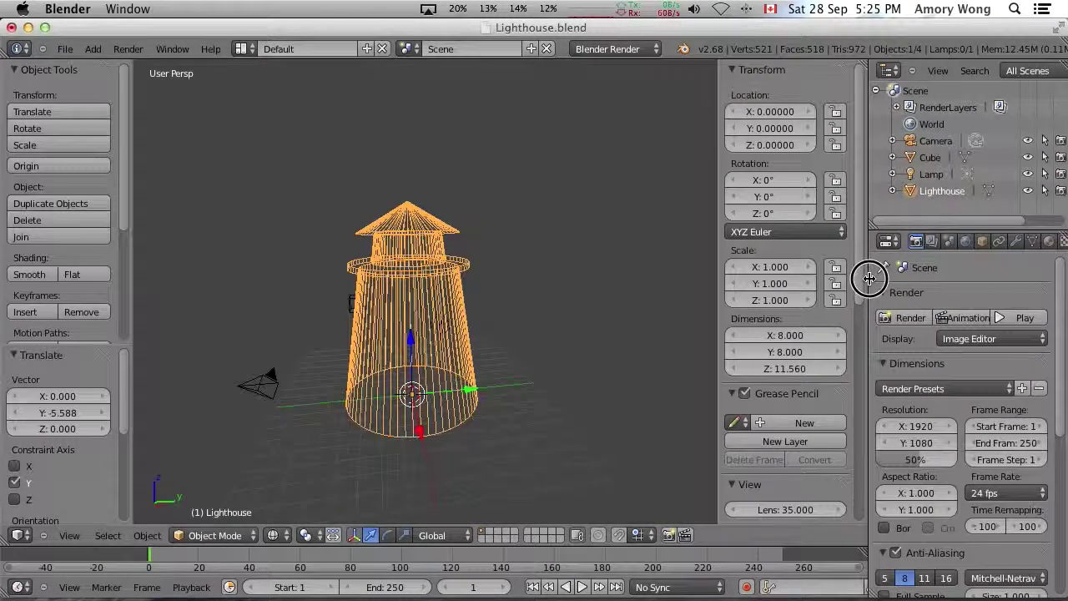
left_click(1016, 241)
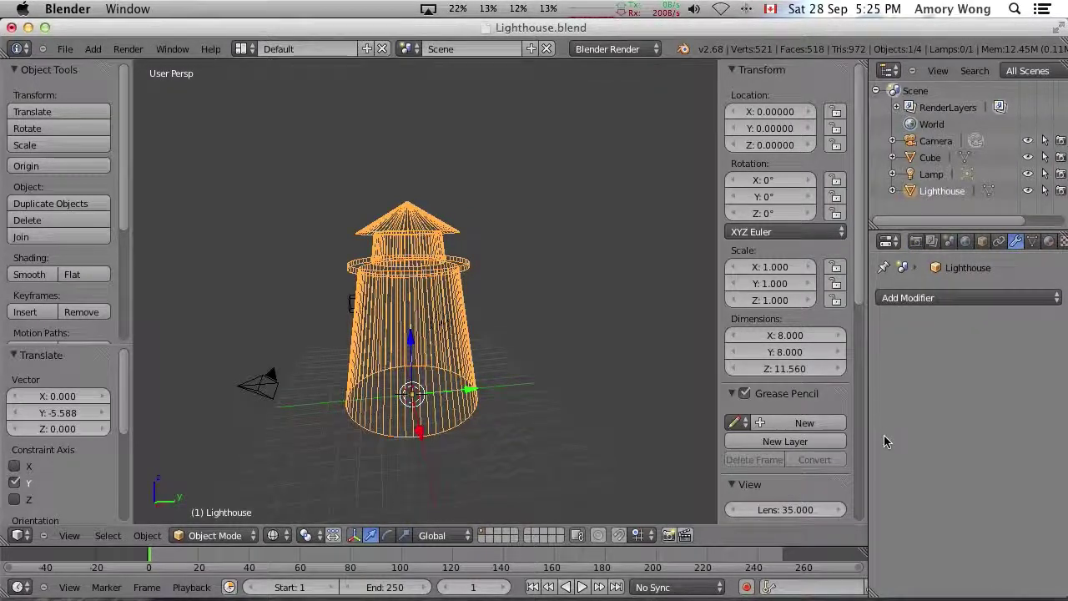
left_click(931, 299)
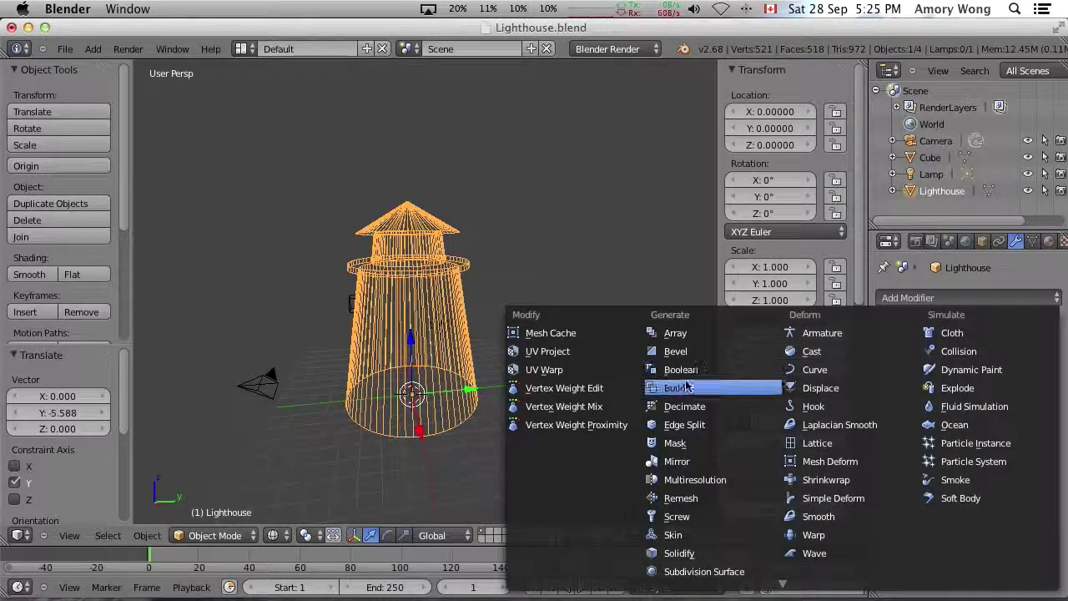
left_click(693, 371)
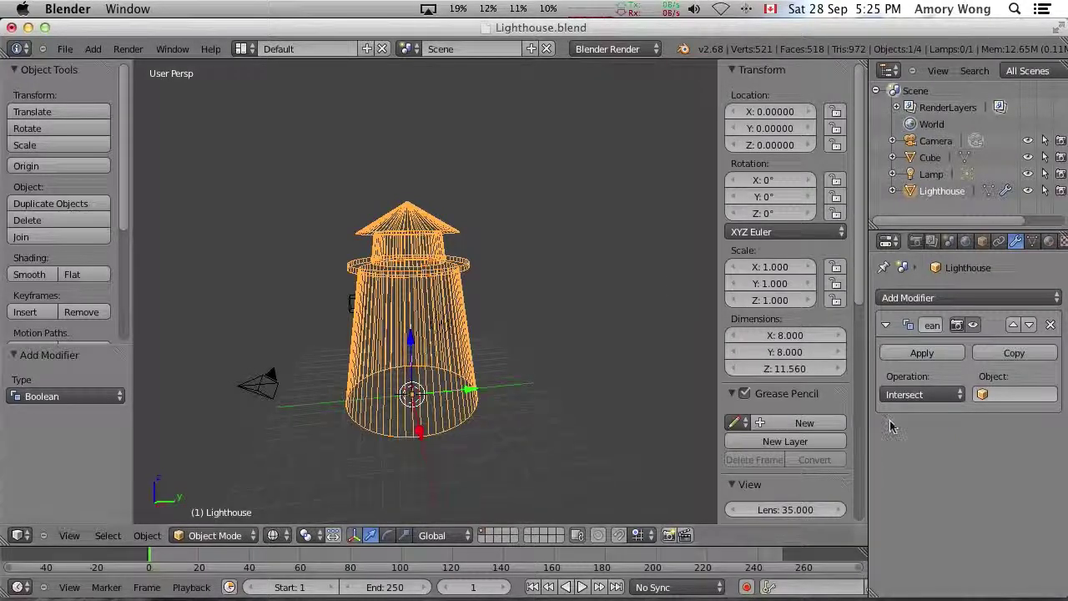
left_click(922, 394)
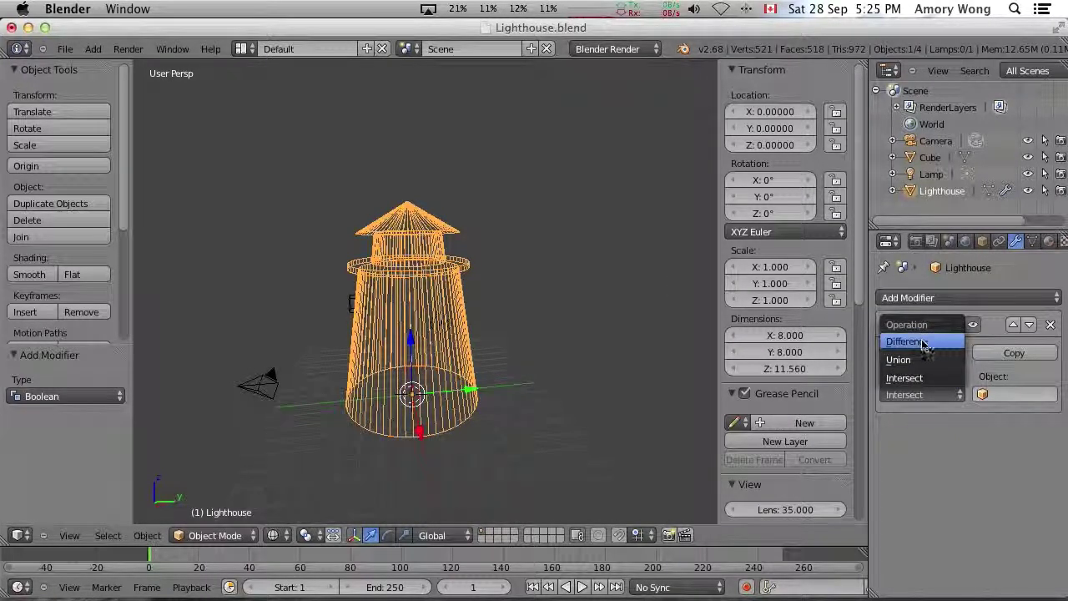
left_click(923, 343)
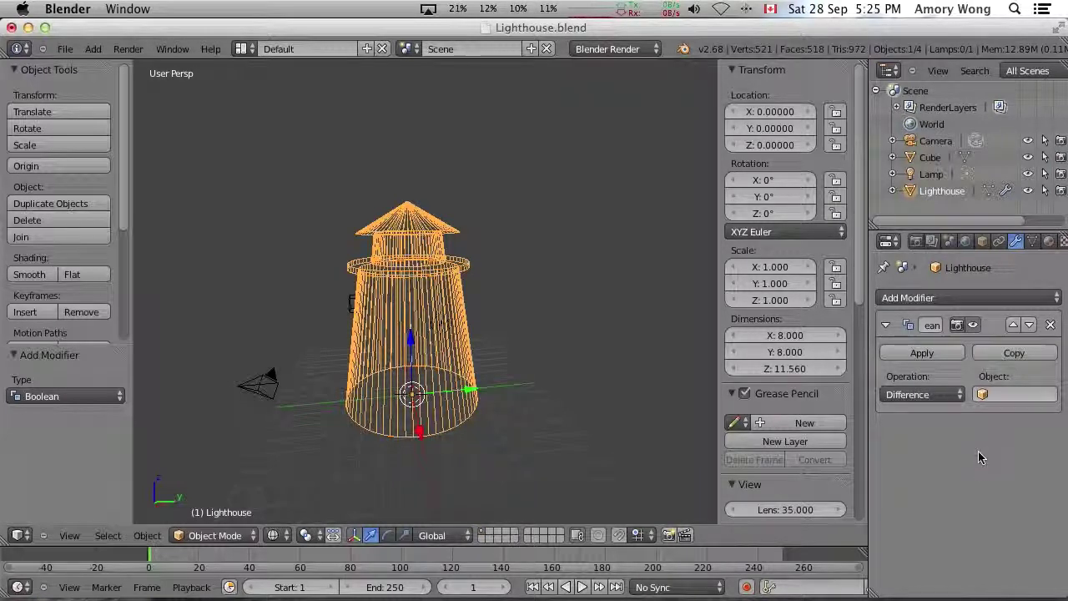
left_click(1006, 394)
left_click(943, 415)
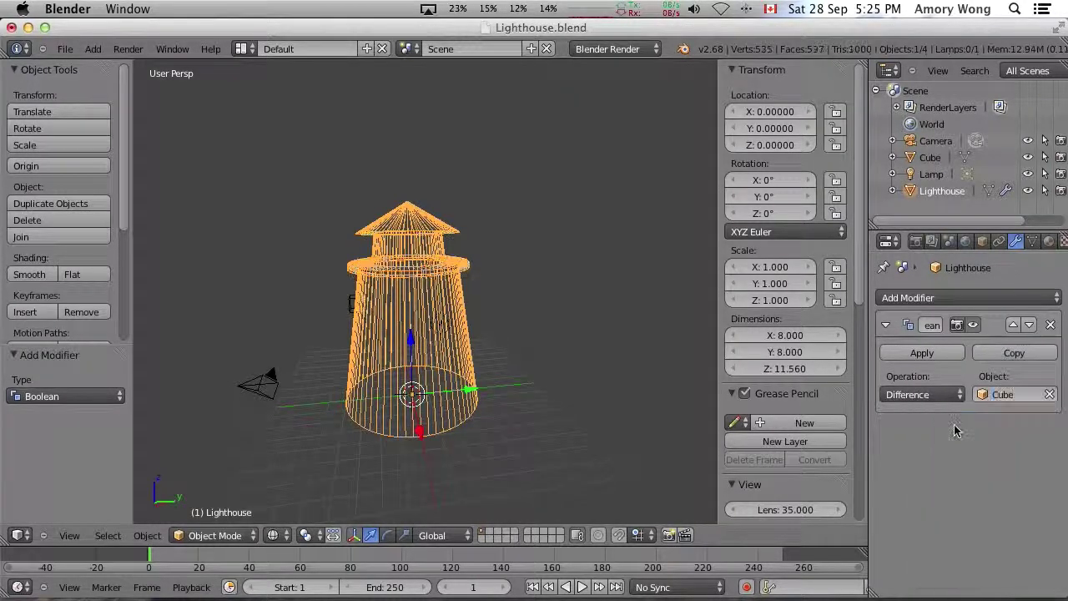
left_click(918, 353)
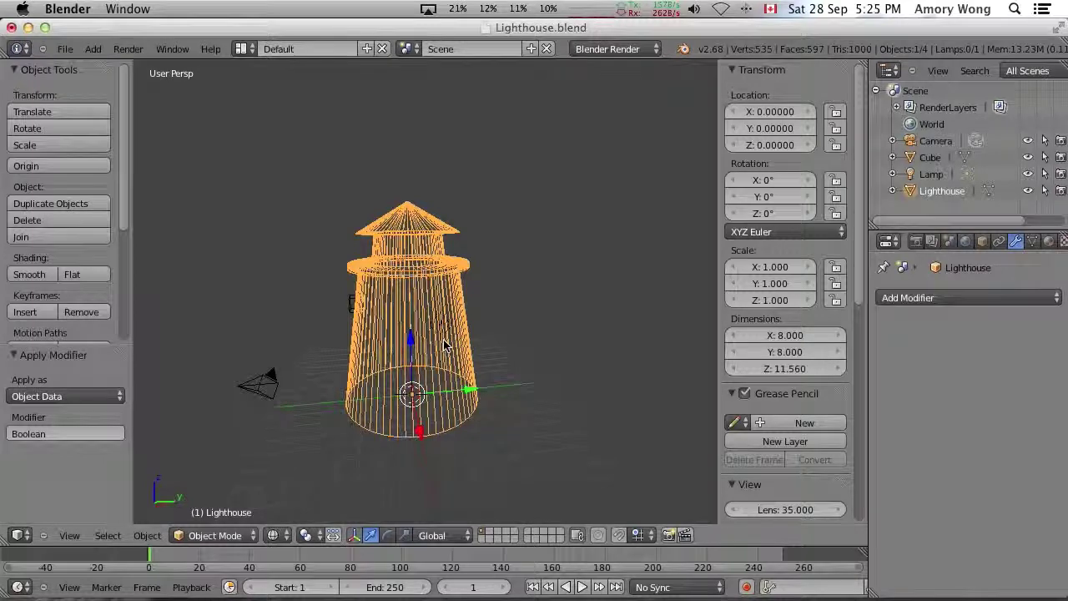
mouse_move(444, 344)
middle_mouse_down()
mouse_move(452, 360)
mouse_move(452, 352)
middle_mouse_up()
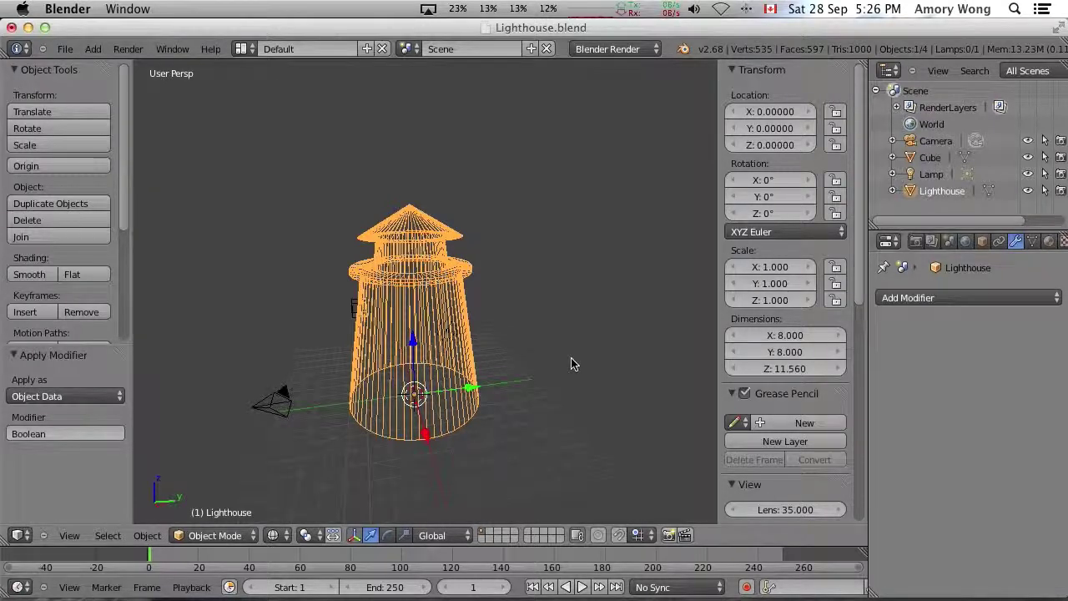
- Select the Cube and set its Y location to 3
left_click(929, 157)
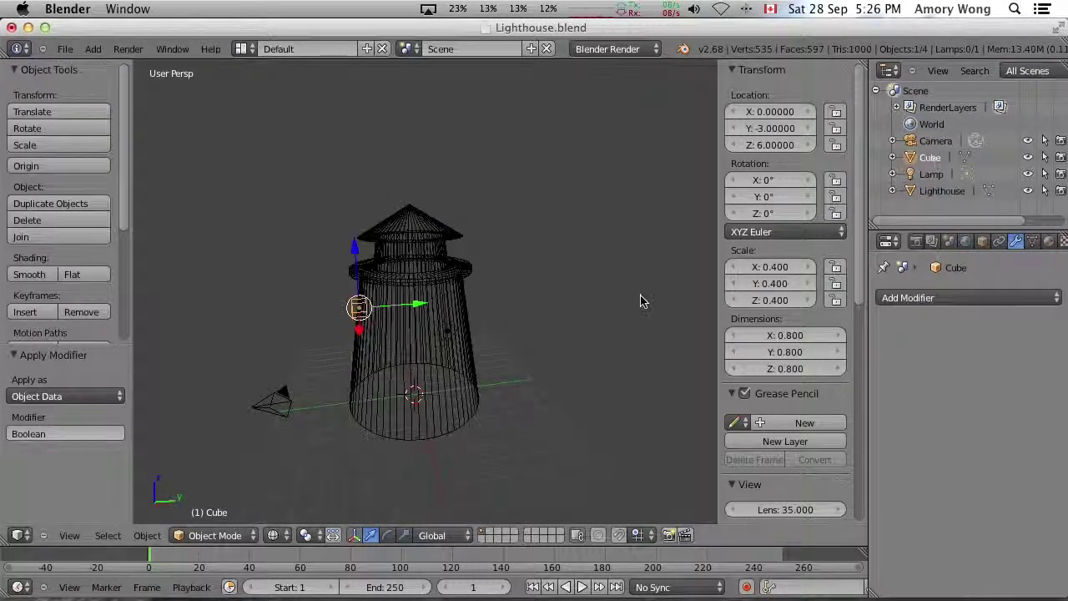
left_click(758, 127)
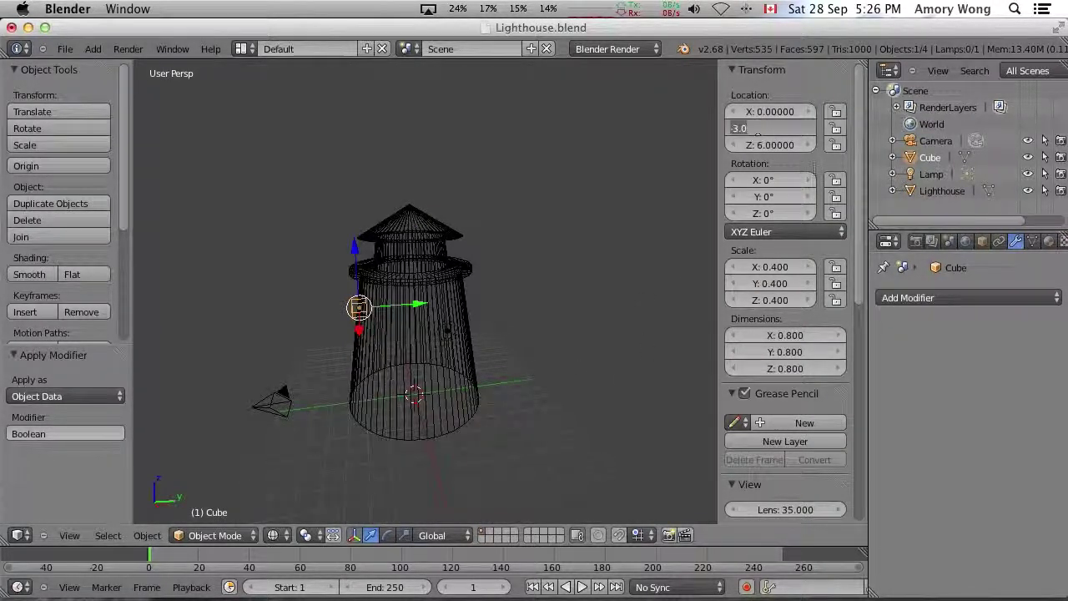
type("3")
key("Return")
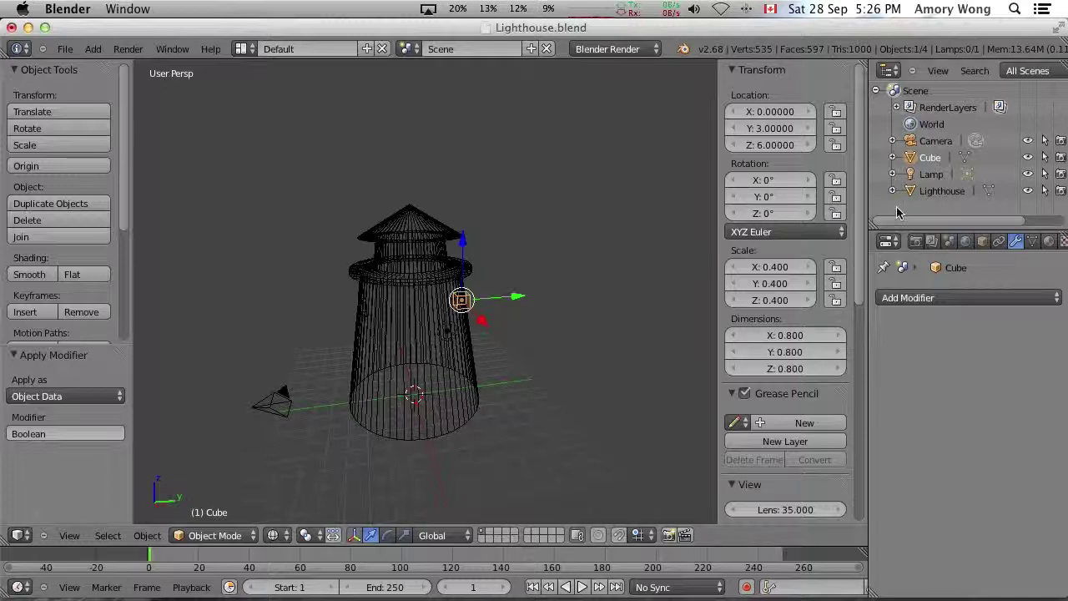
- Apply a second Boolean Difference modifier using the Cube to the Lighthouse
left_click(938, 192)
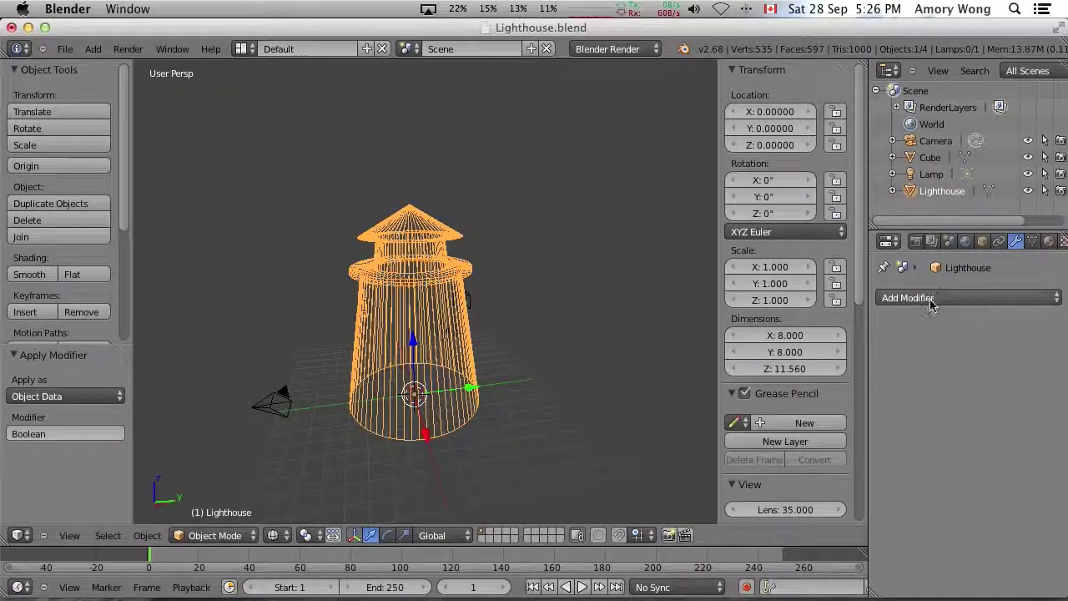
left_click(928, 298)
left_click(693, 369)
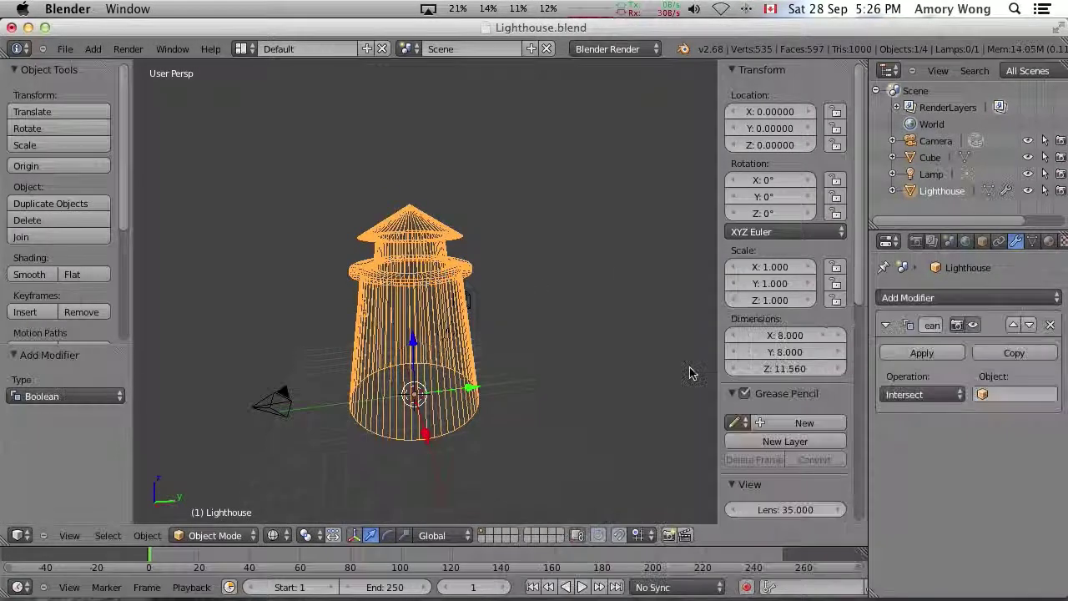
left_click(922, 394)
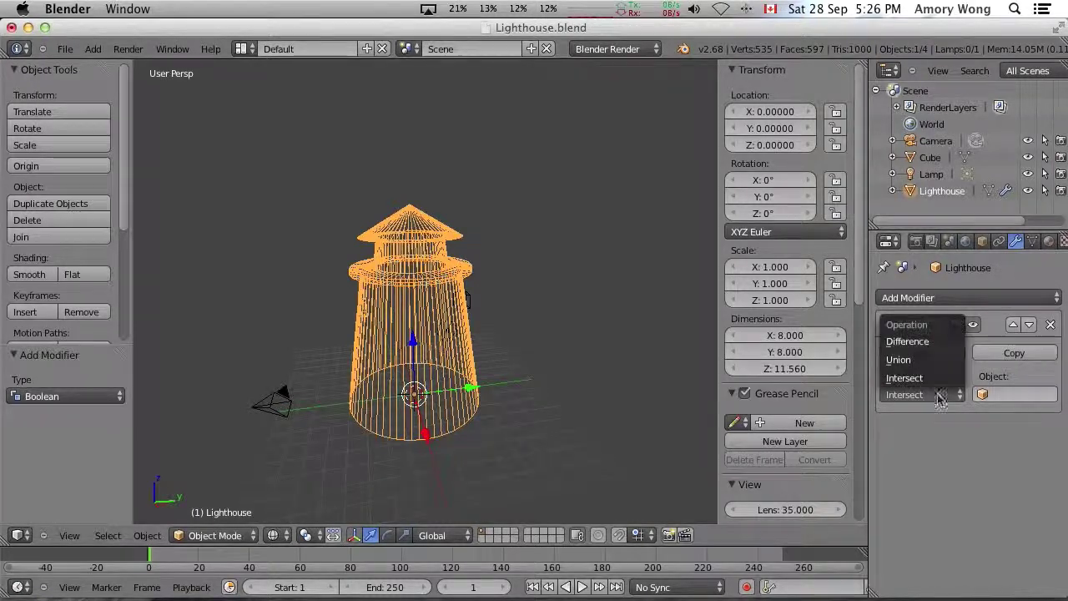
left_click(933, 346)
left_click(993, 394)
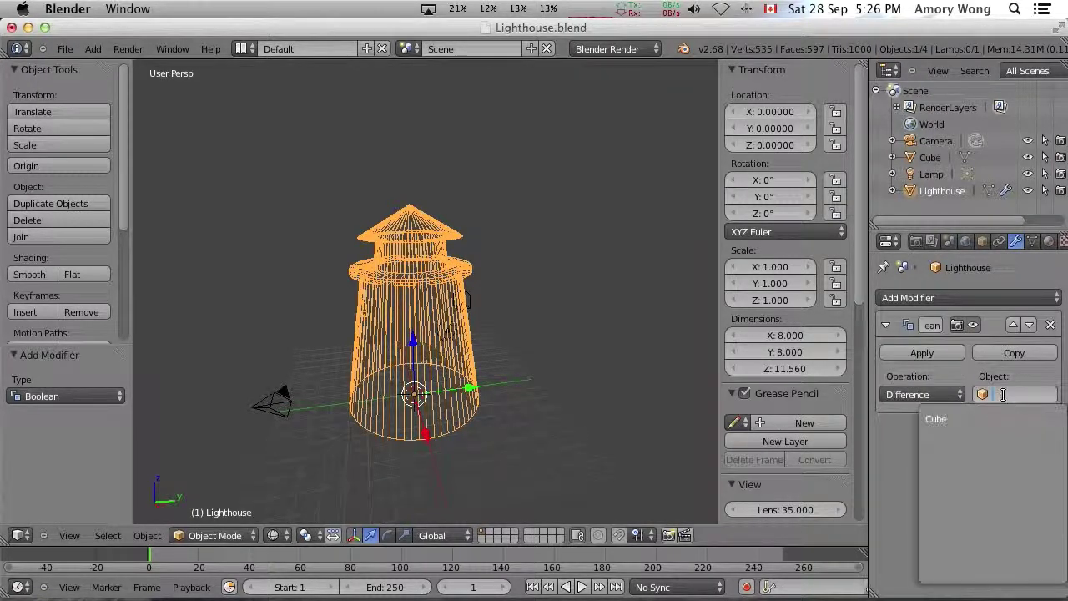
left_click(941, 416)
left_click(948, 354)
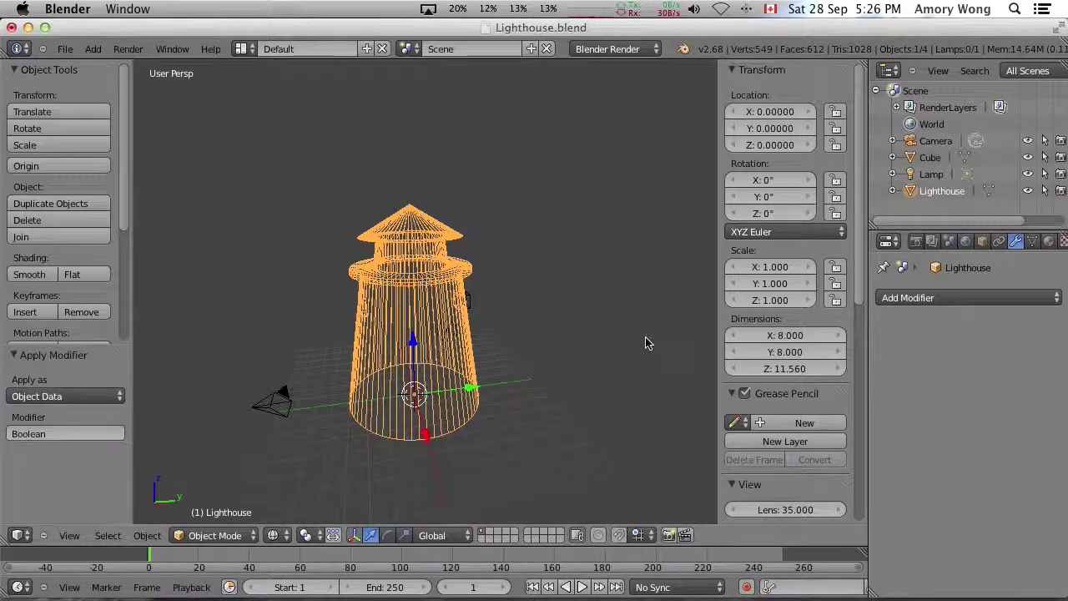
left_click(932, 159)
- Switch to solid view and set the Cube's Z scale to 1
left_click_drag(514, 304, 574, 293)
key("z")
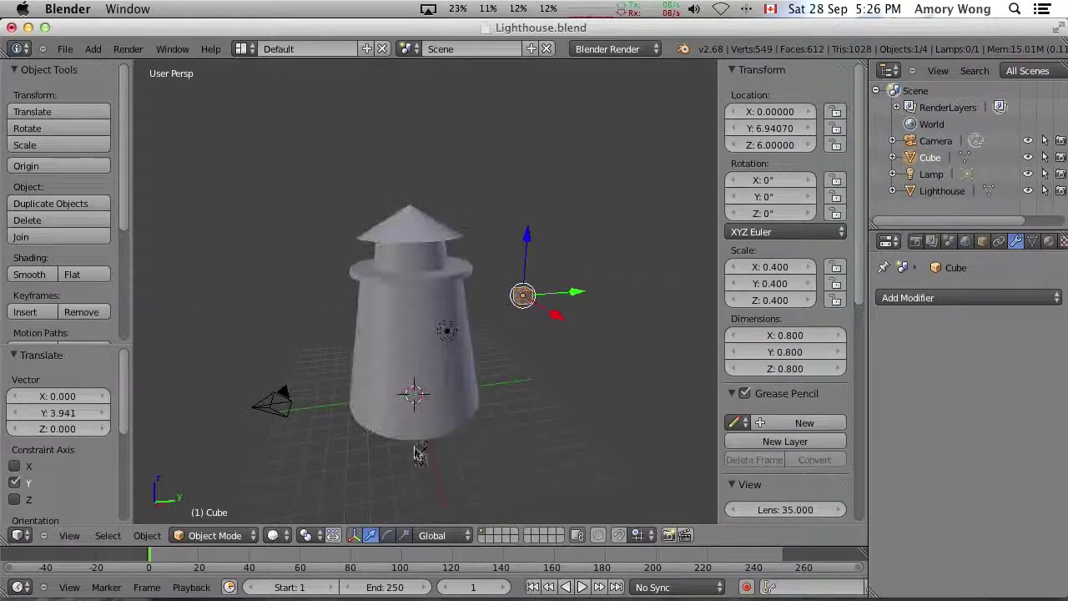
middle_click_drag(401, 415, 376, 402)
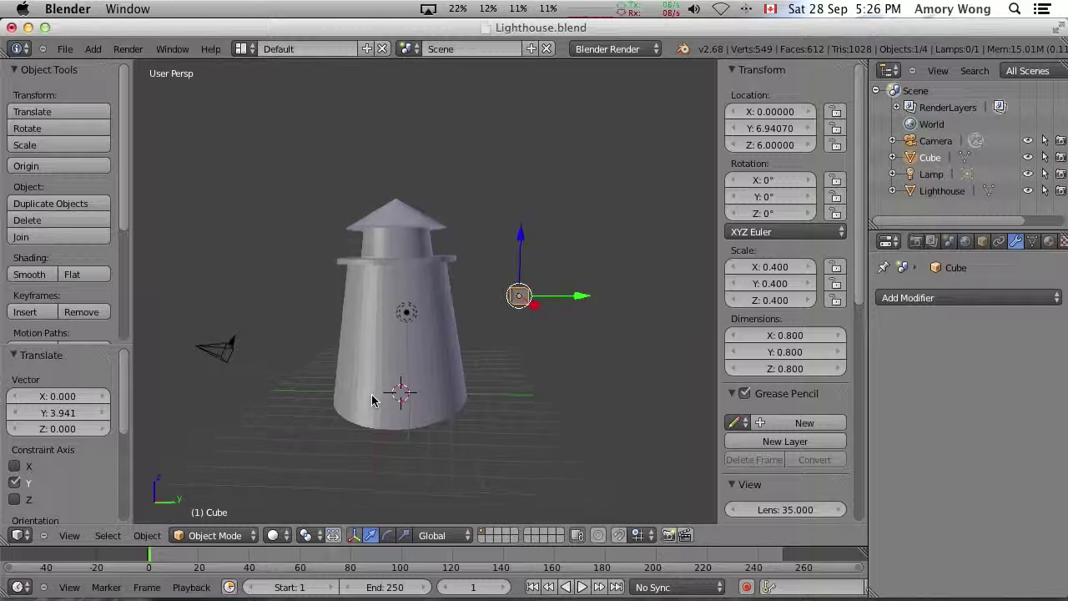
left_click(775, 301)
type("1")
key("Return")
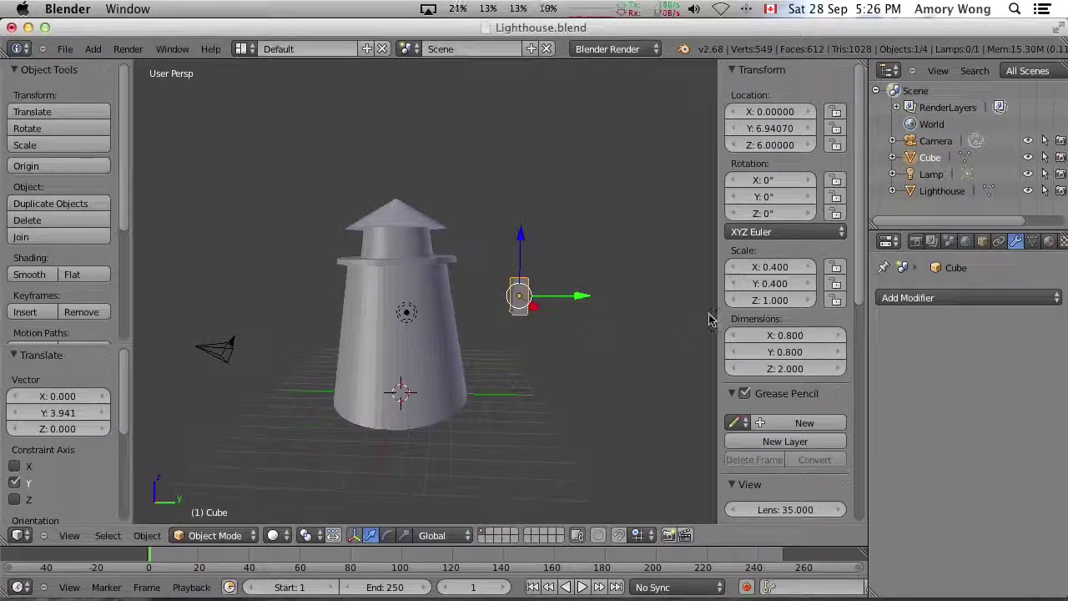
- Place the Cube at location Z 1 and Y 3.75 against the lower wall
left_click(763, 144)
type("6.0")
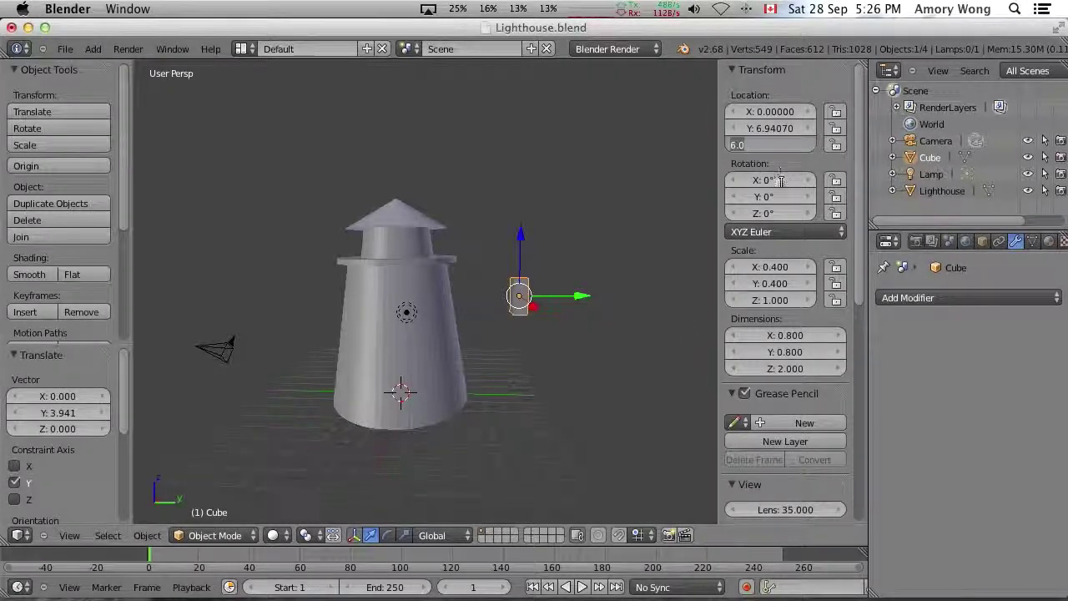
key("BackSpace")
key("BackSpace")
key("BackSpace")
type("1")
key("Return")
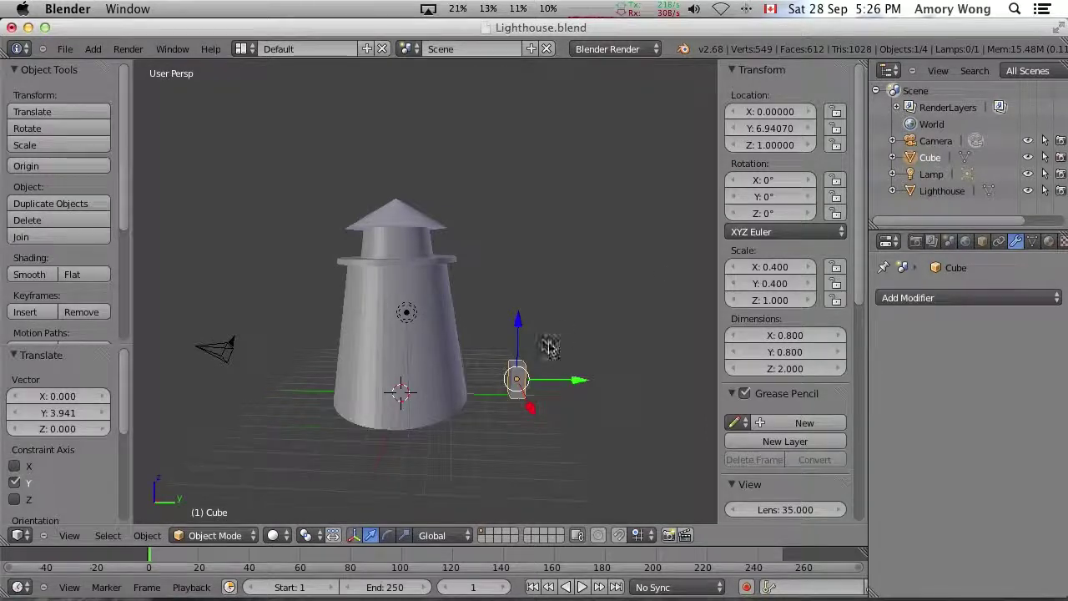
left_click_drag(574, 389, 520, 381)
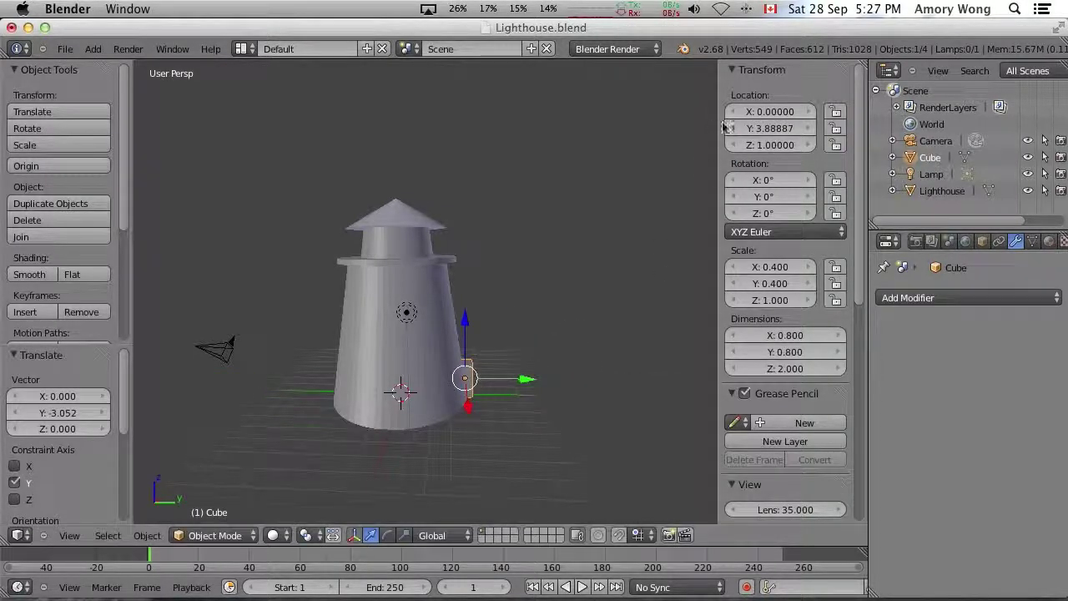
left_click(764, 128)
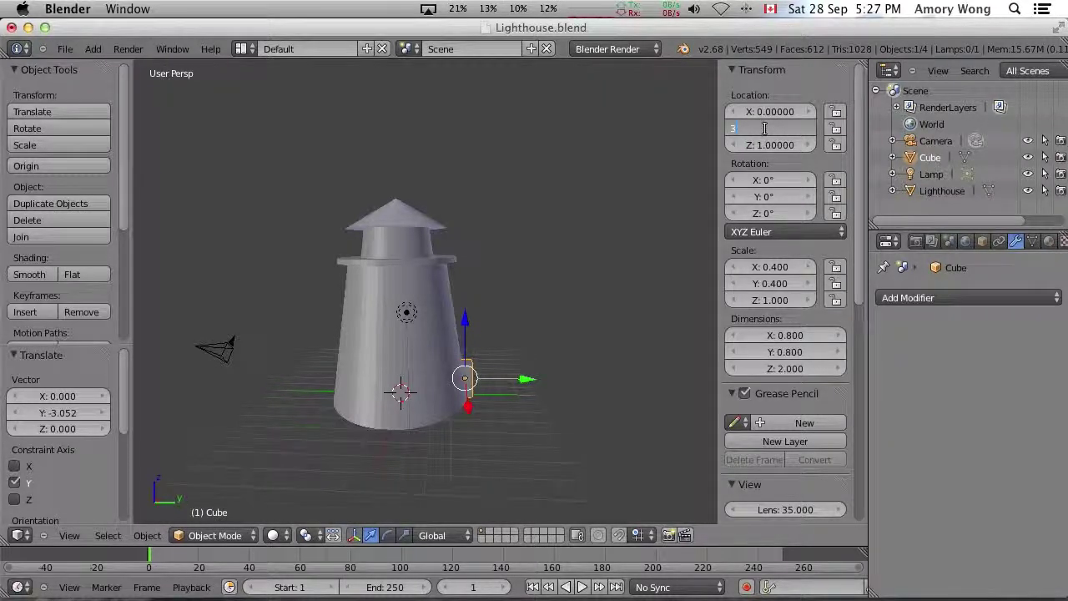
key("Return")
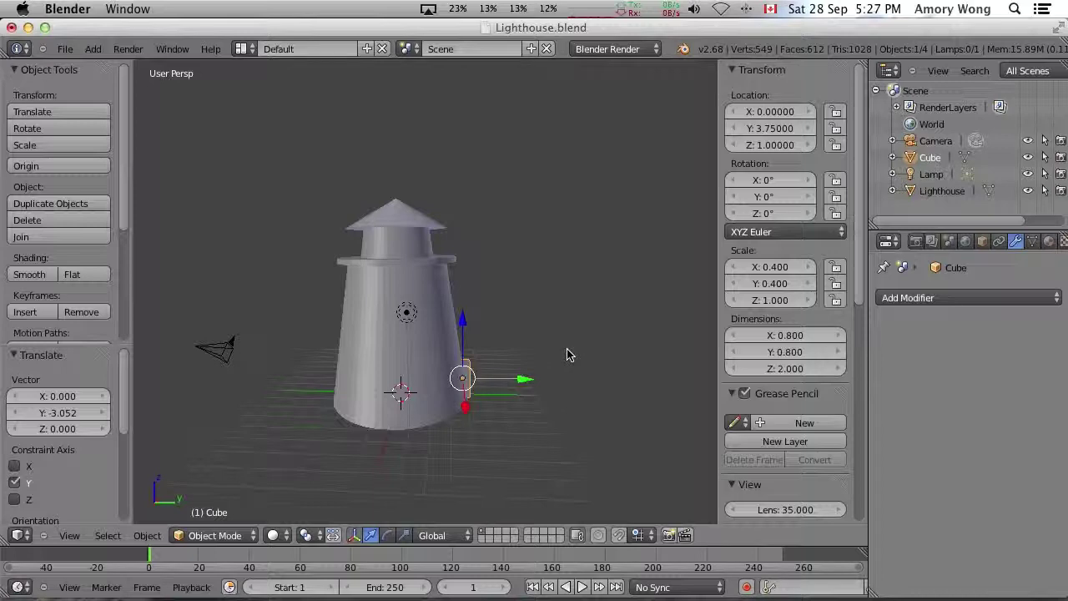
- In wireframe view, lower the Cube to Z 0.75 and check its placement in solid view
key("z")
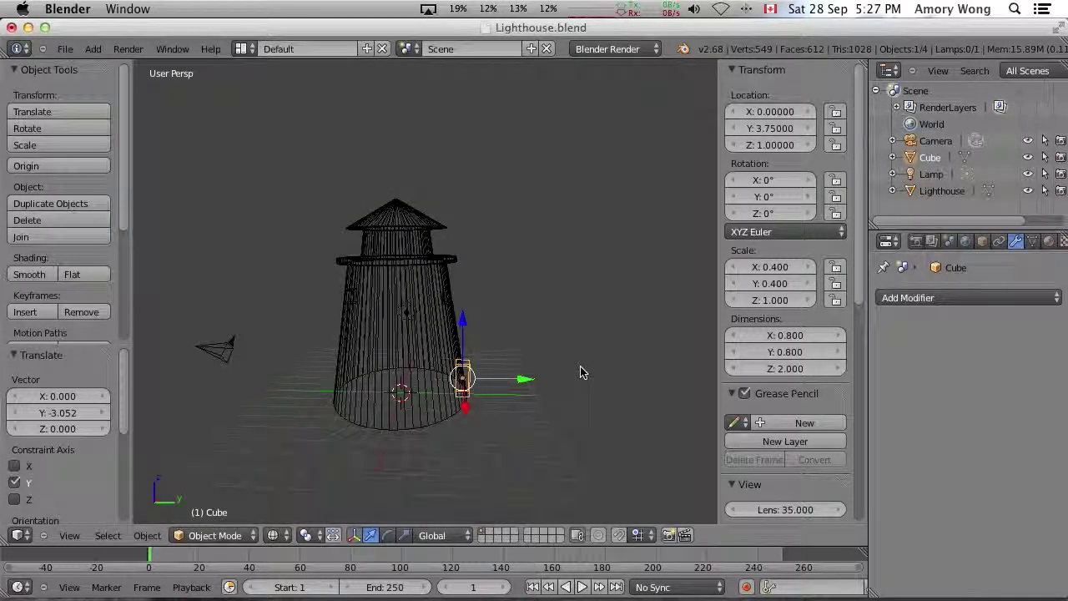
middle_click_drag(581, 370, 515, 317)
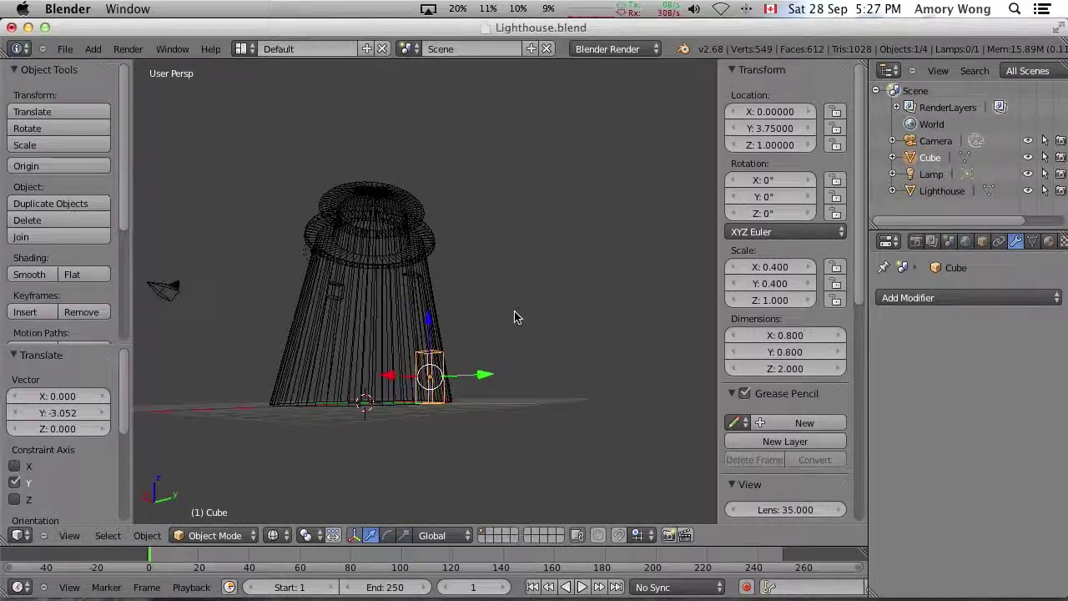
left_click(770, 146)
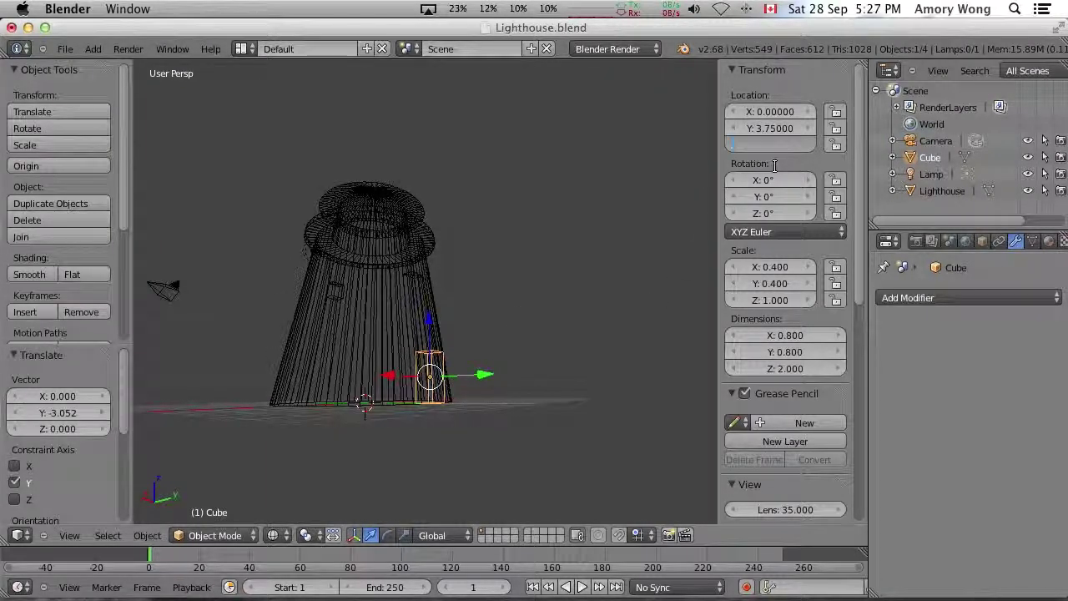
type("0.25")
key("Return")
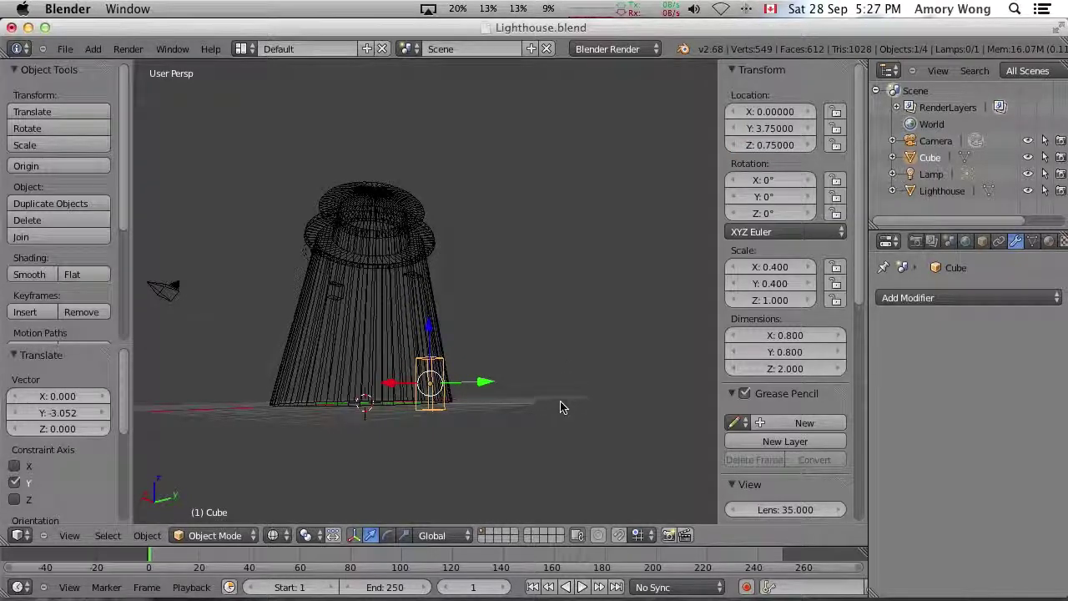
middle_click_drag(539, 406, 353, 401)
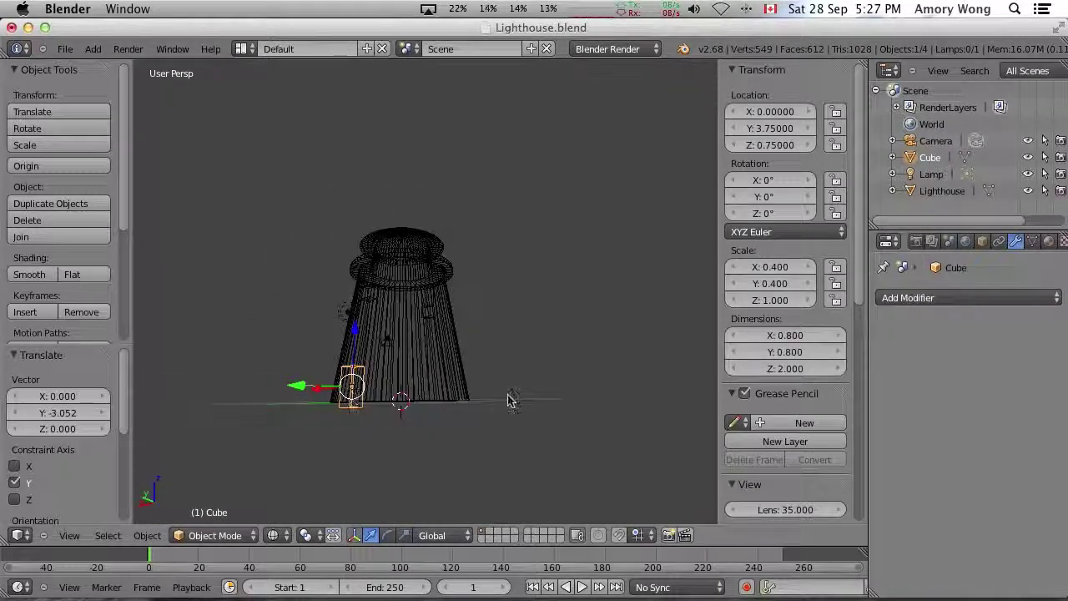
middle_click_drag(511, 400, 401, 385)
middle_click_drag(401, 342, 356, 405)
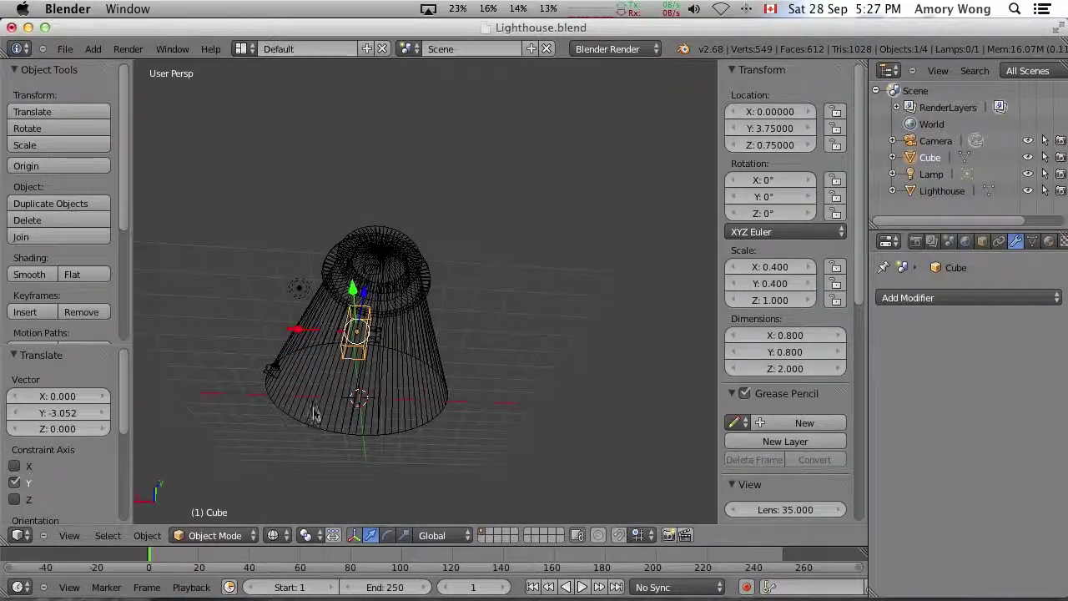
key("z")
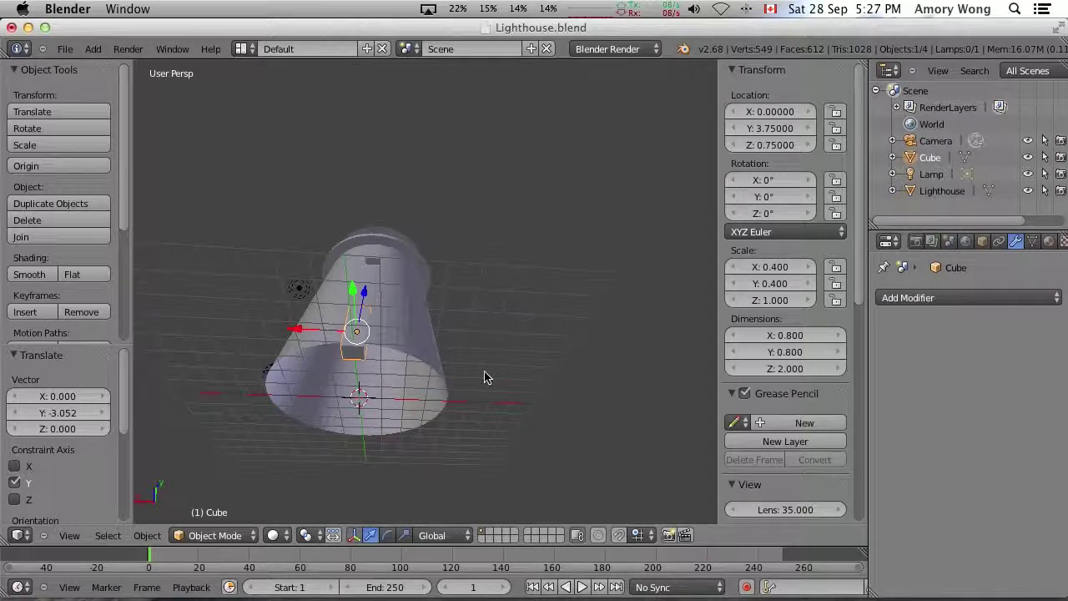
key("z")
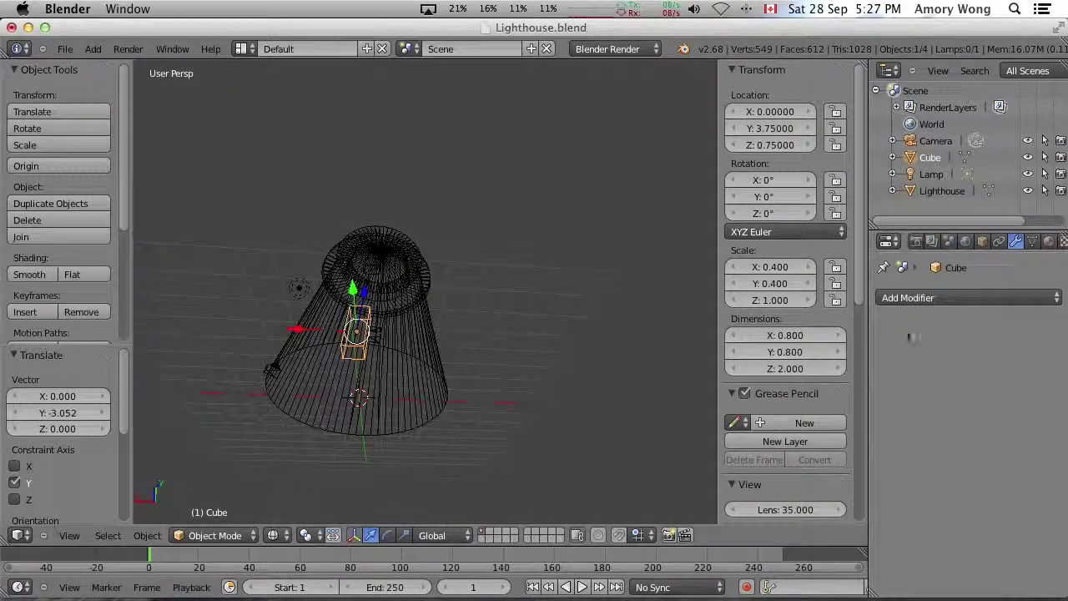
- Add a Boolean Difference modifier with the Cube to the Lighthouse, then undo the broken result
left_click(917, 298)
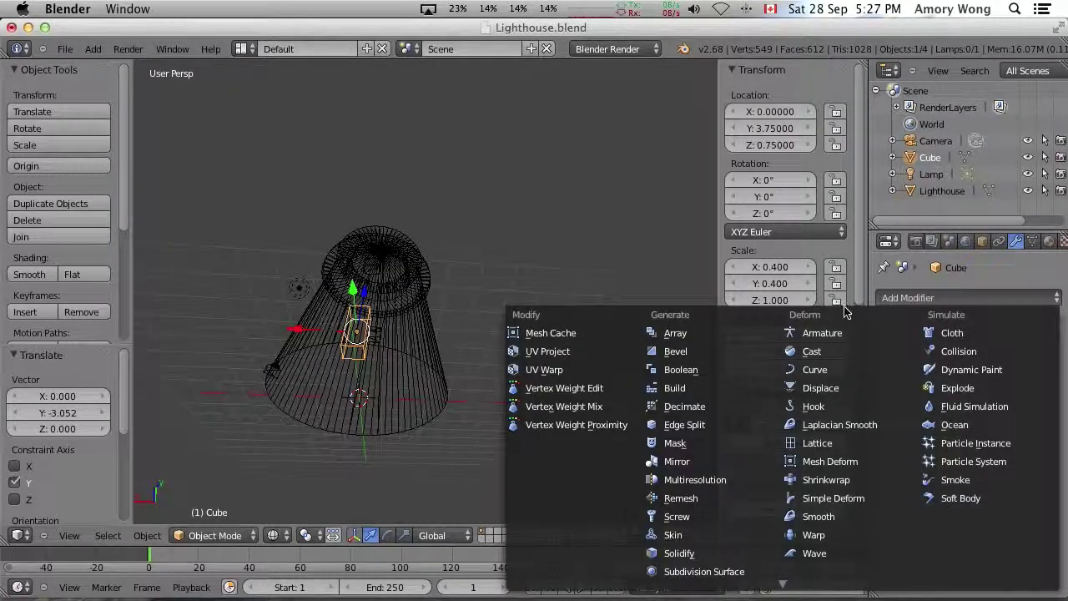
left_click(941, 191)
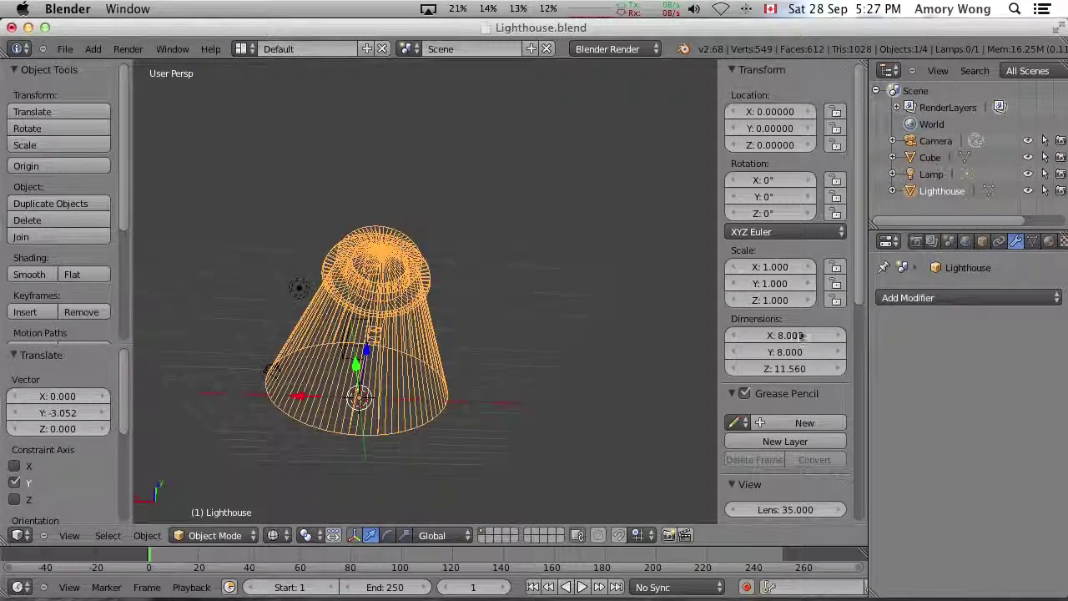
left_click(939, 298)
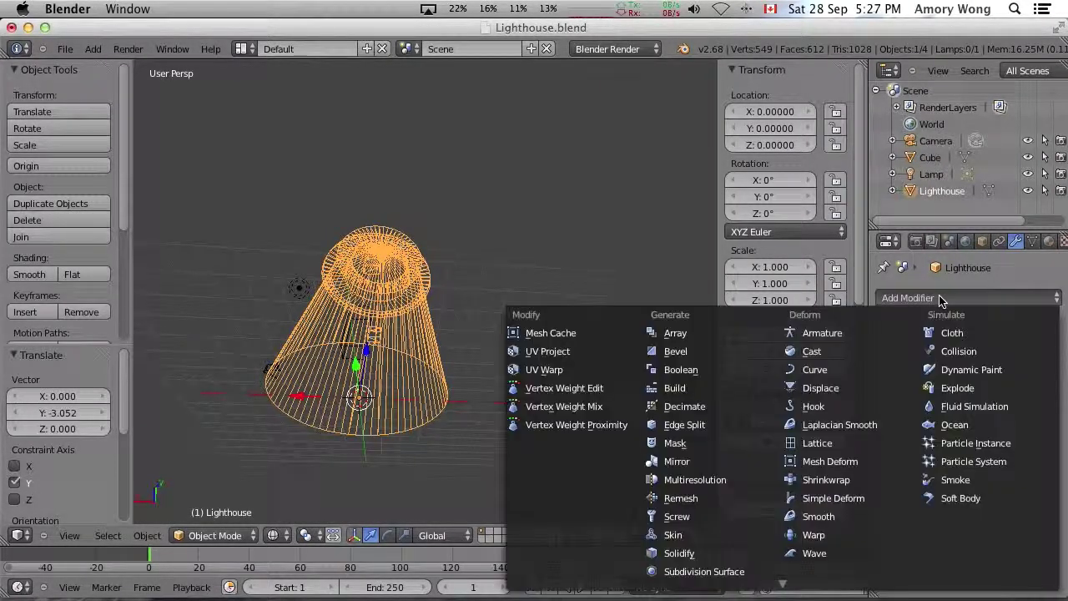
left_click(681, 369)
left_click(1022, 394)
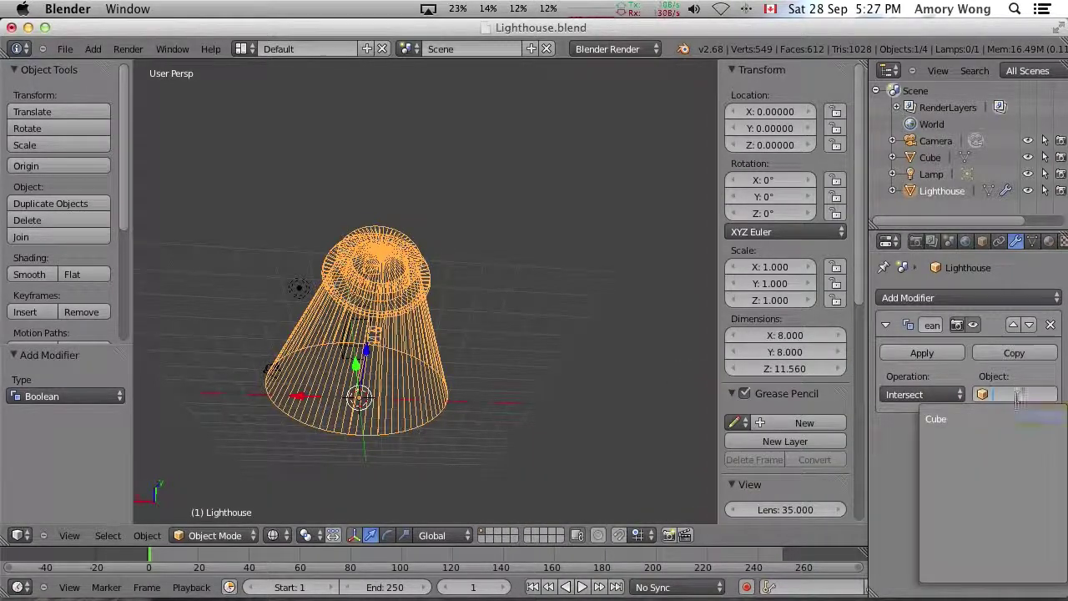
left_click(946, 421)
left_click(939, 393)
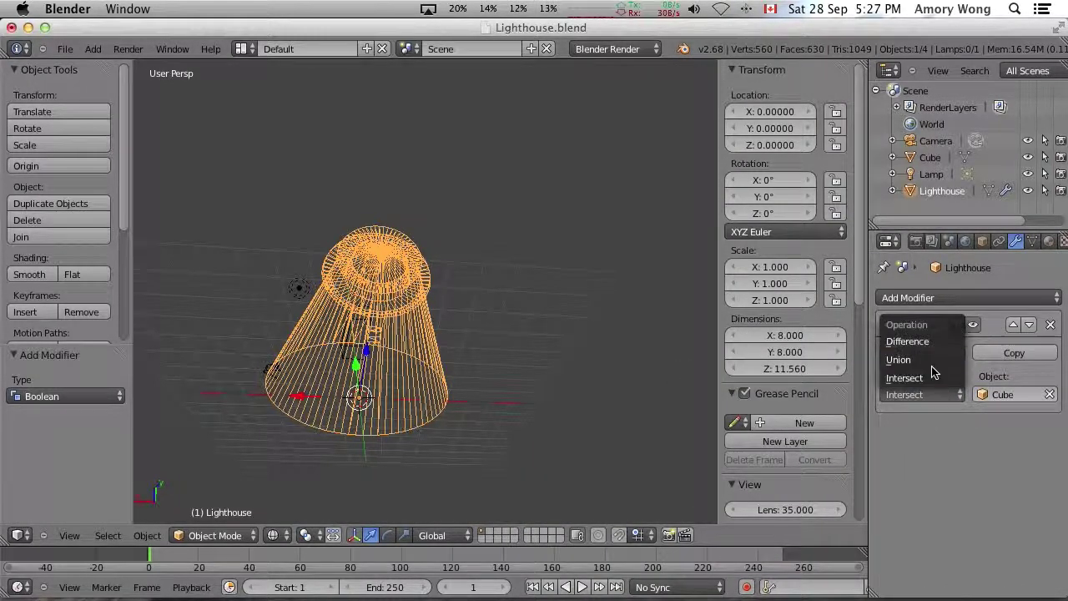
left_click(934, 349)
middle_click_drag(546, 343, 443, 420)
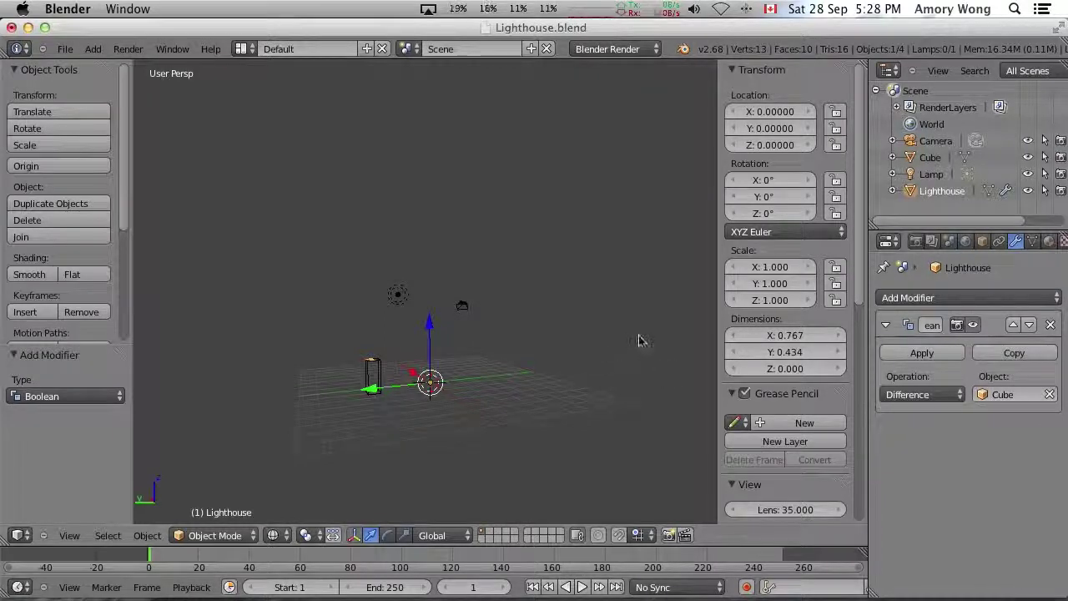
key("ctrl+z")
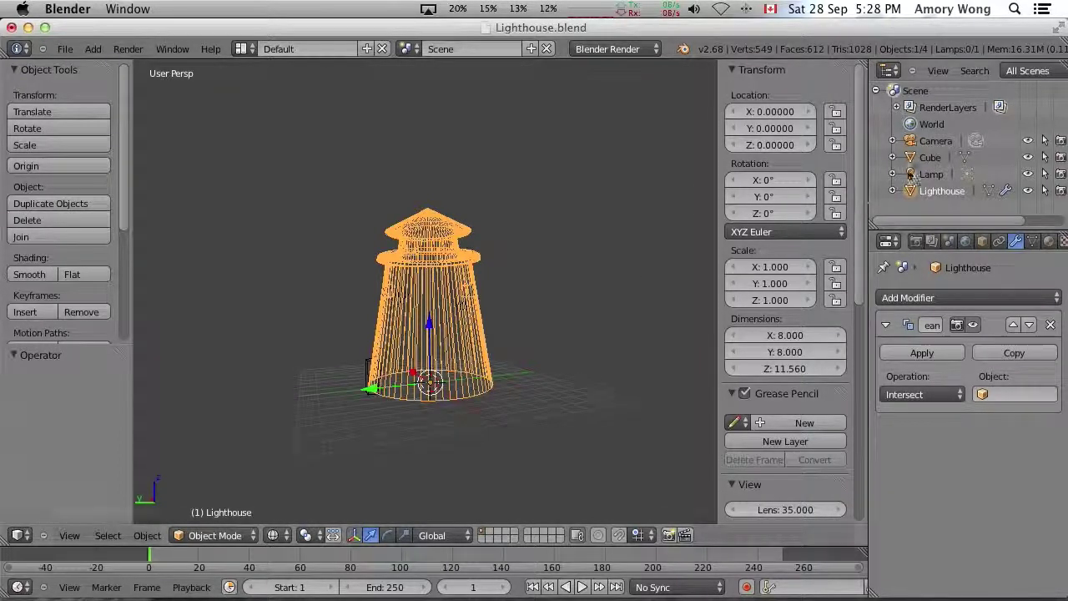
- Select the Cube and set its Z location to 1.1
left_click(929, 156)
left_click(768, 146)
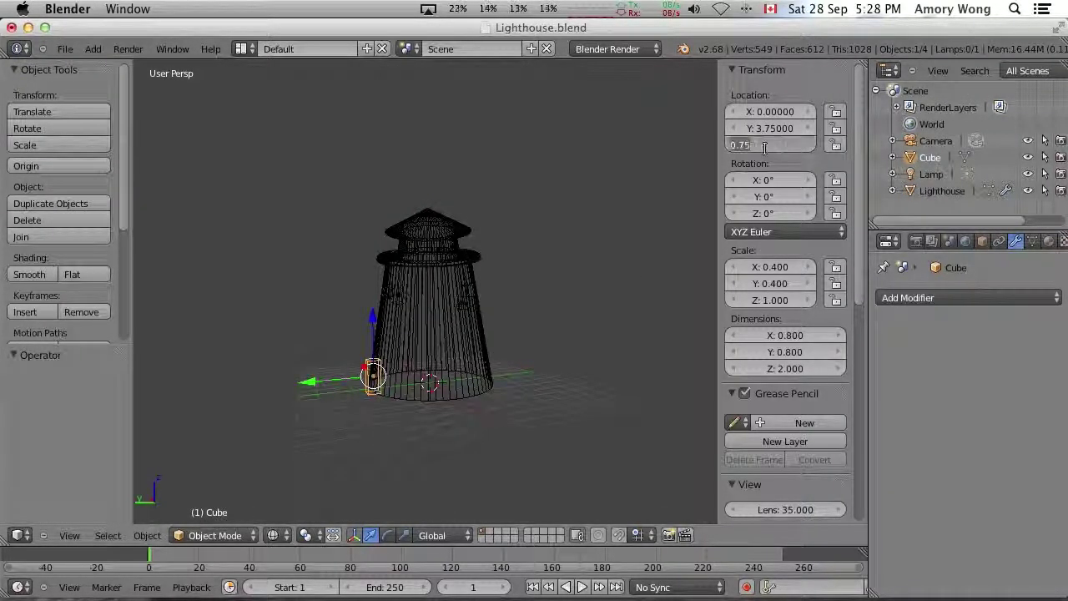
type("1.1")
key("Return")
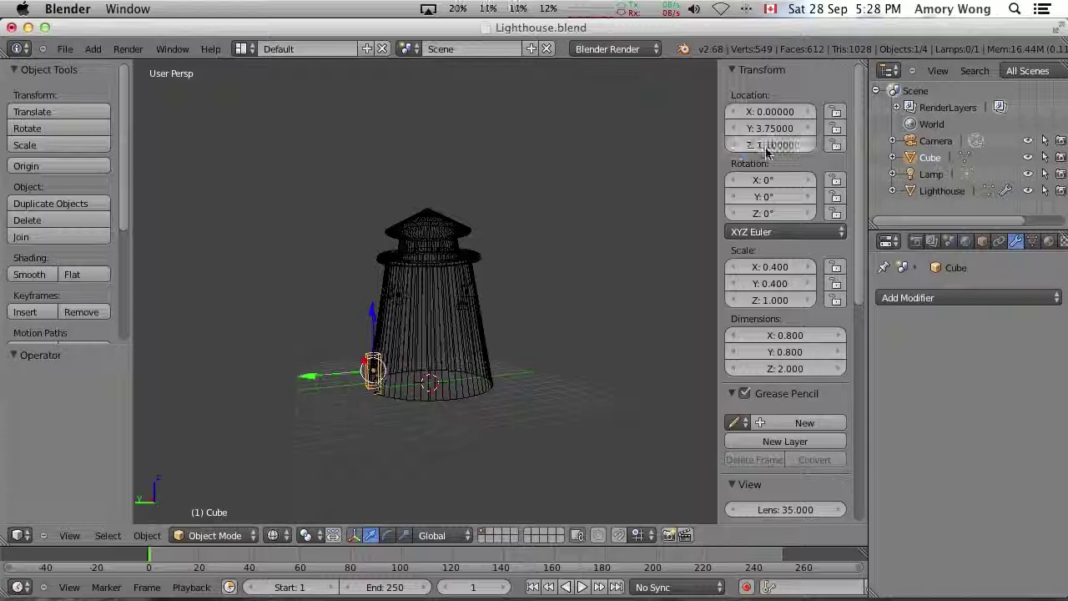
- Orbit and zoom around the lighthouse to check the cube's position at its base
middle_click_drag(365, 432, 480, 412)
scroll(476, 405, "down", 5)
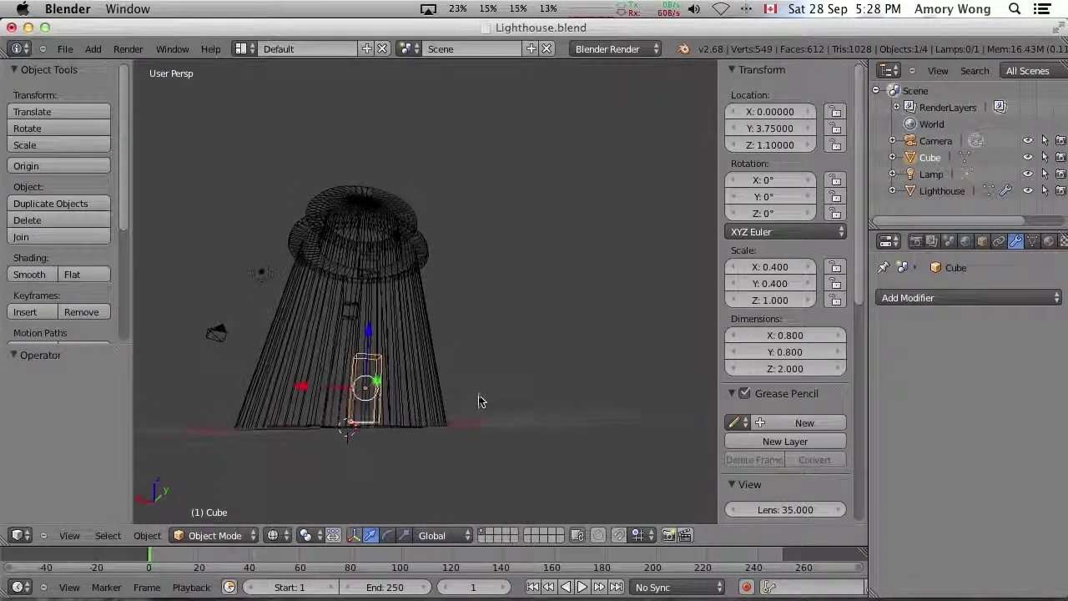
scroll(473, 408, "up", 3)
scroll(475, 409, "up", 3)
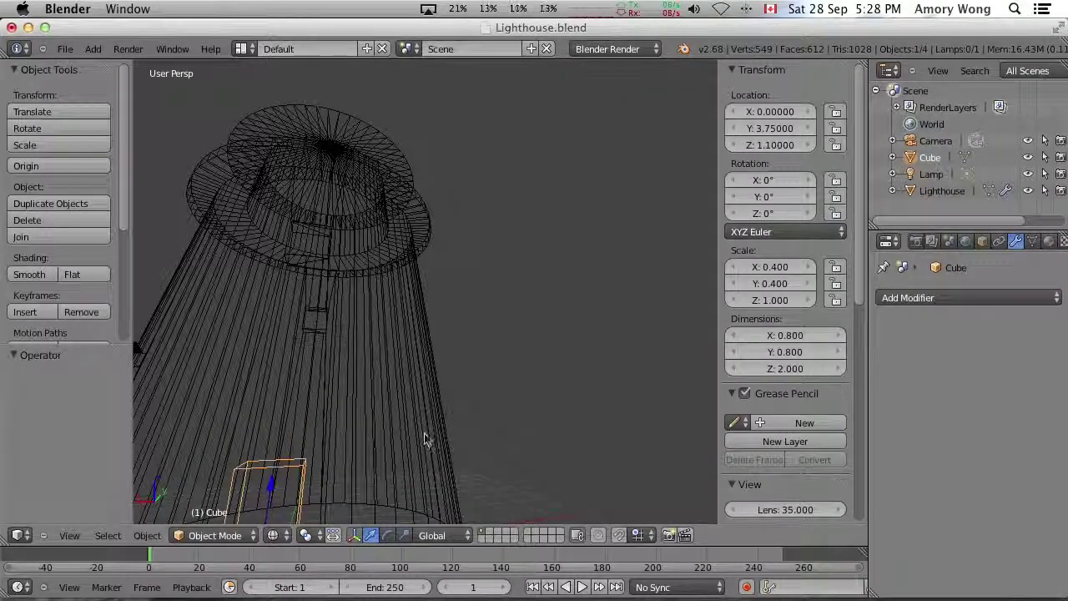
middle_click_drag(426, 436, 511, 379)
scroll(511, 377, "up", 3)
scroll(511, 377, "down", 4)
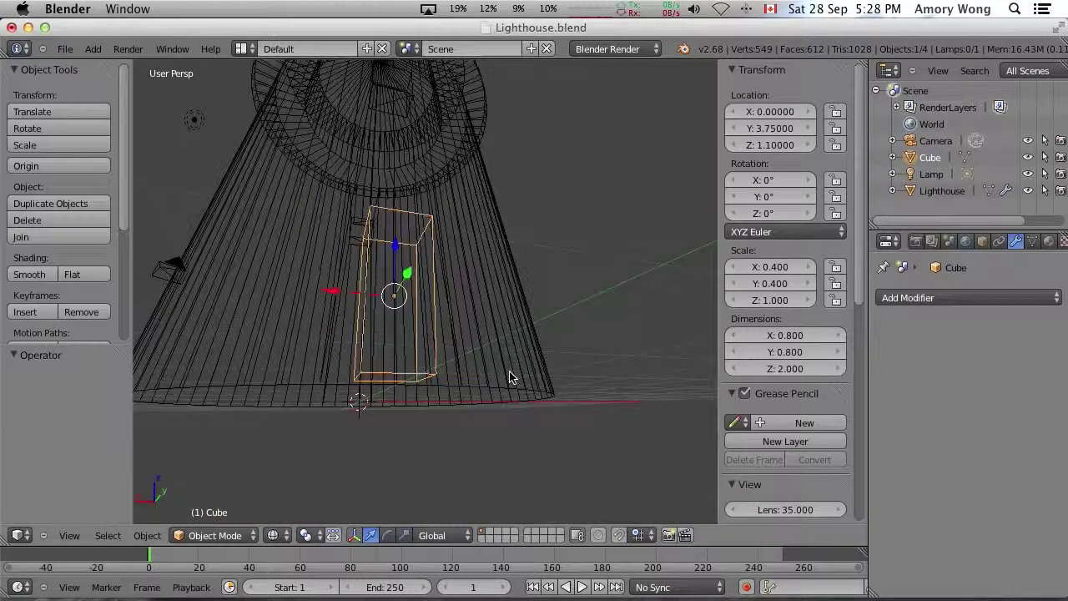
scroll(510, 377, "up", 2)
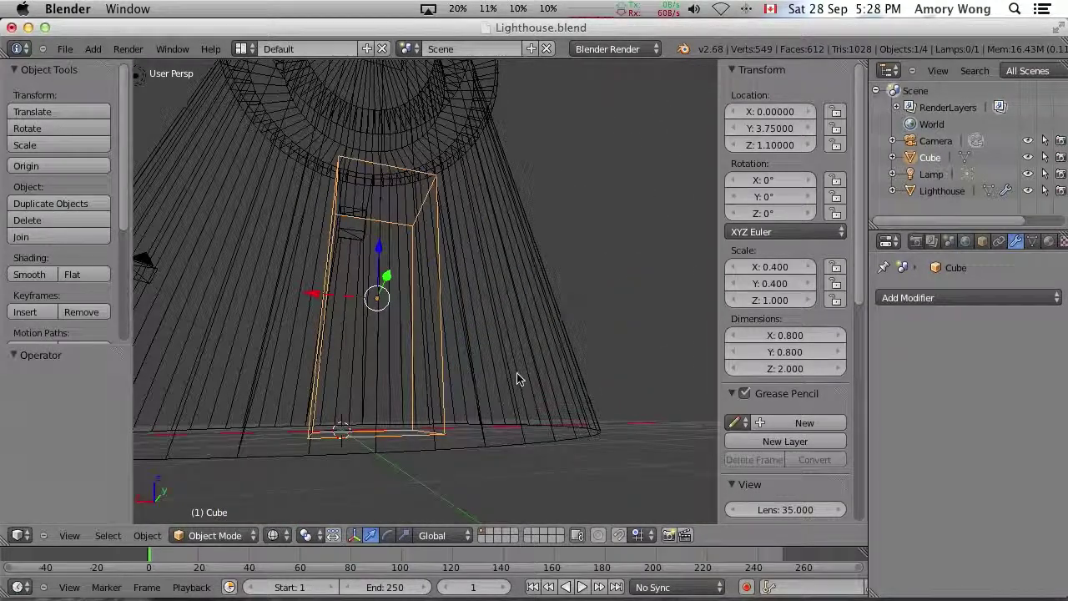
mouse_move(567, 336)
middle_mouse_down()
mouse_move(554, 320)
mouse_move(550, 330)
middle_mouse_up()
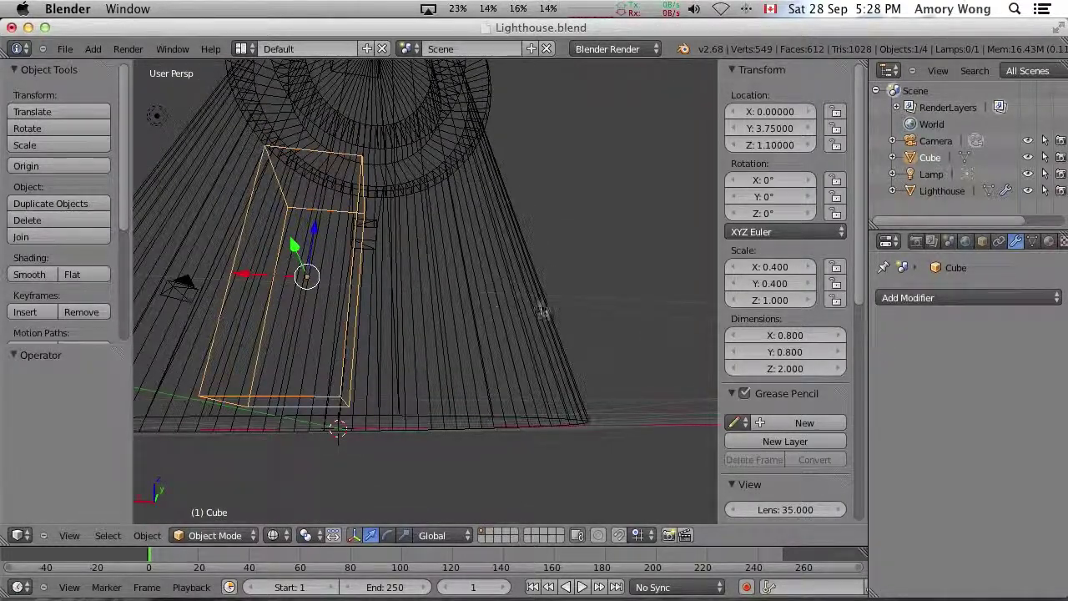
key("Home")
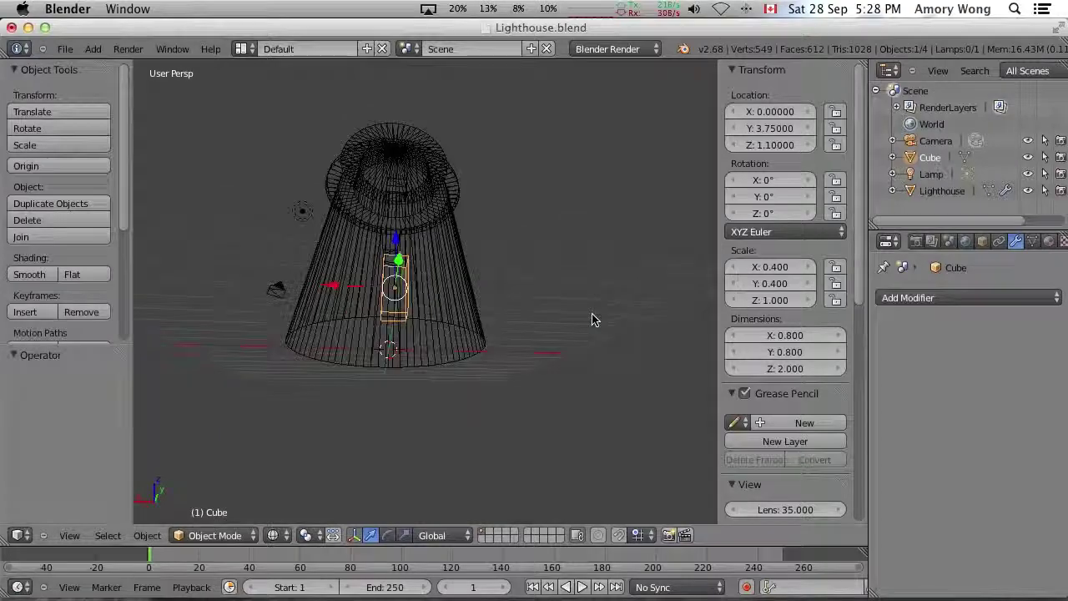
middle_click_drag(610, 312, 448, 334)
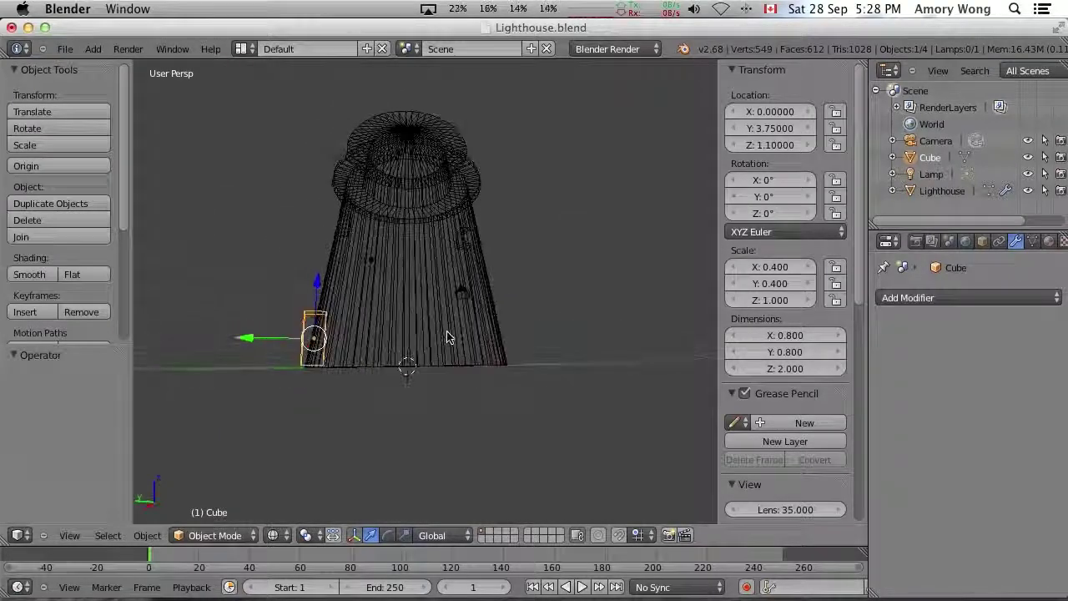
left_click(973, 299)
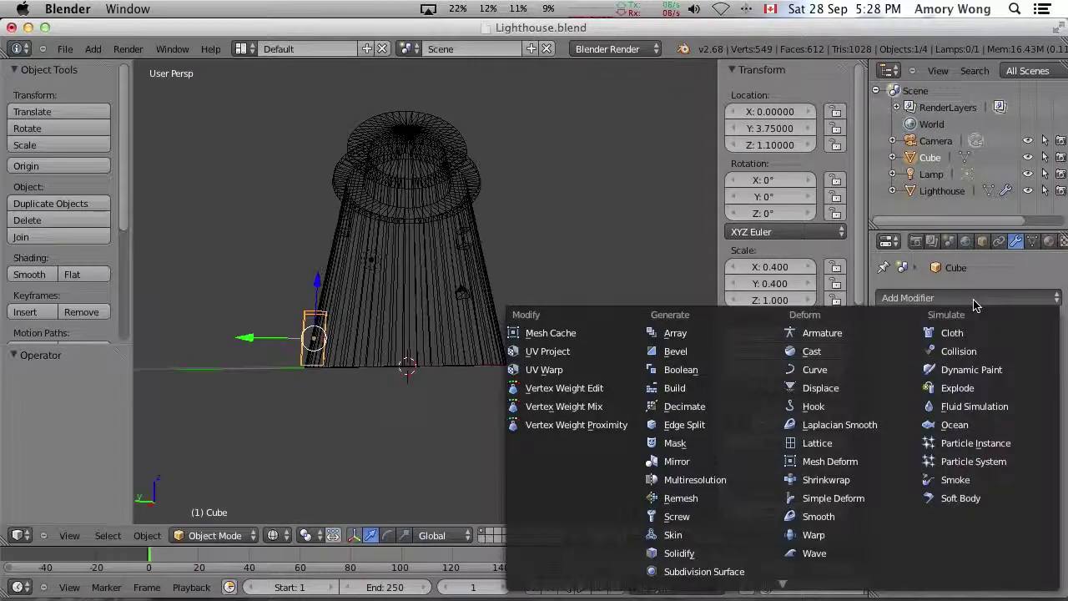
- Apply the Lighthouse's Boolean Difference with the Cube, then slide the Cube out along Y
left_click(943, 191)
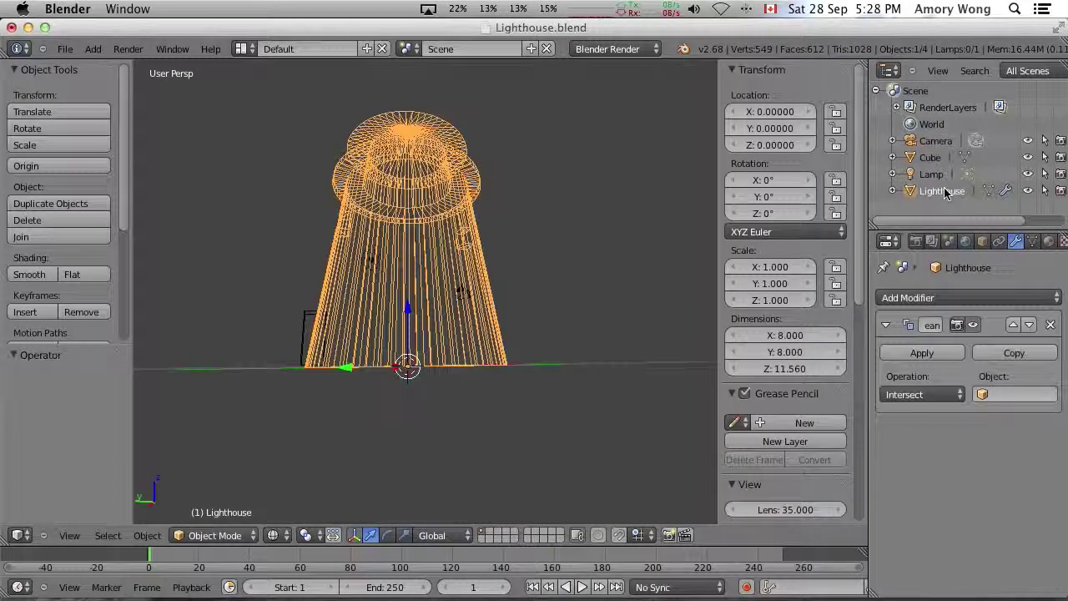
left_click(937, 395)
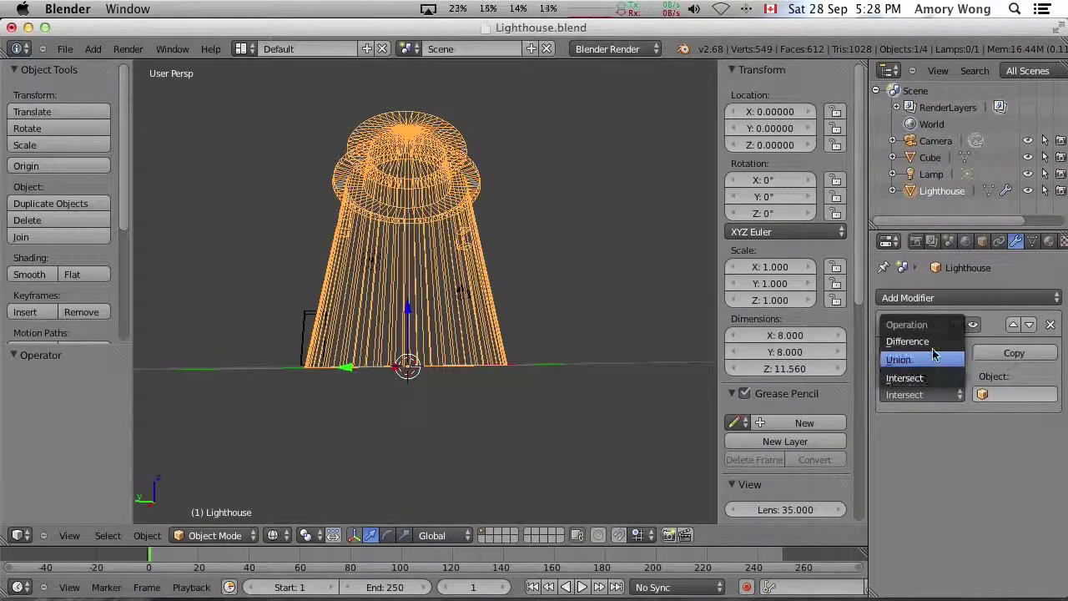
left_click(935, 349)
left_click(1016, 394)
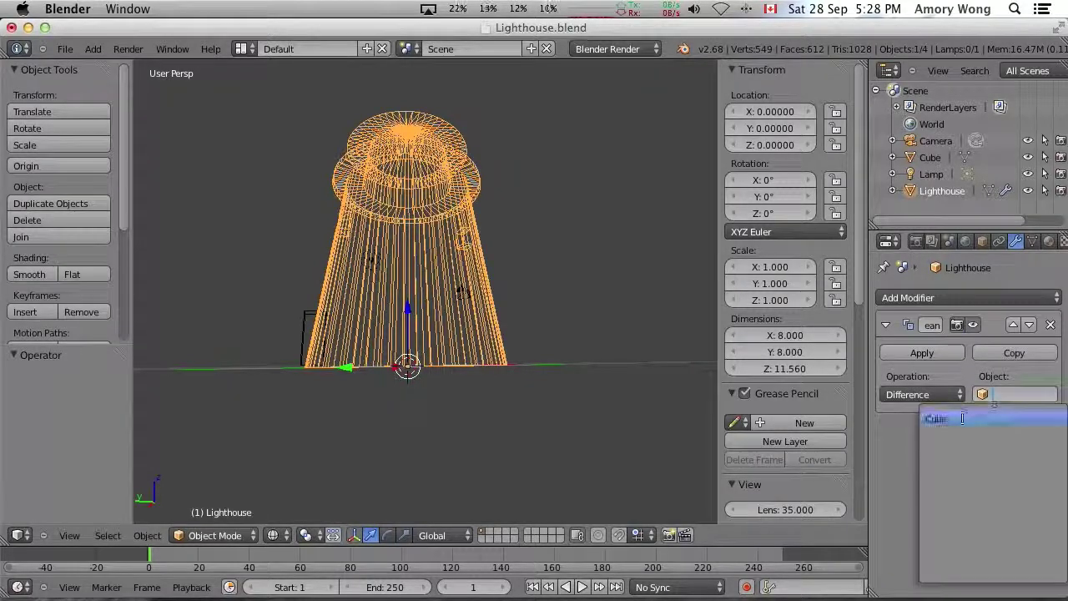
left_click(960, 419)
left_click(944, 350)
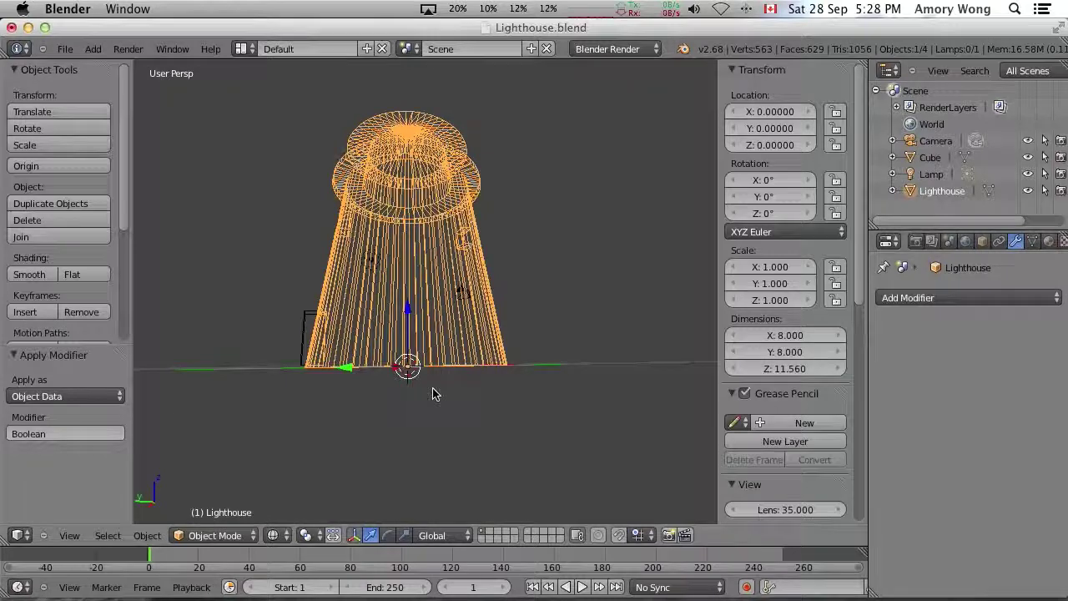
left_click(930, 157)
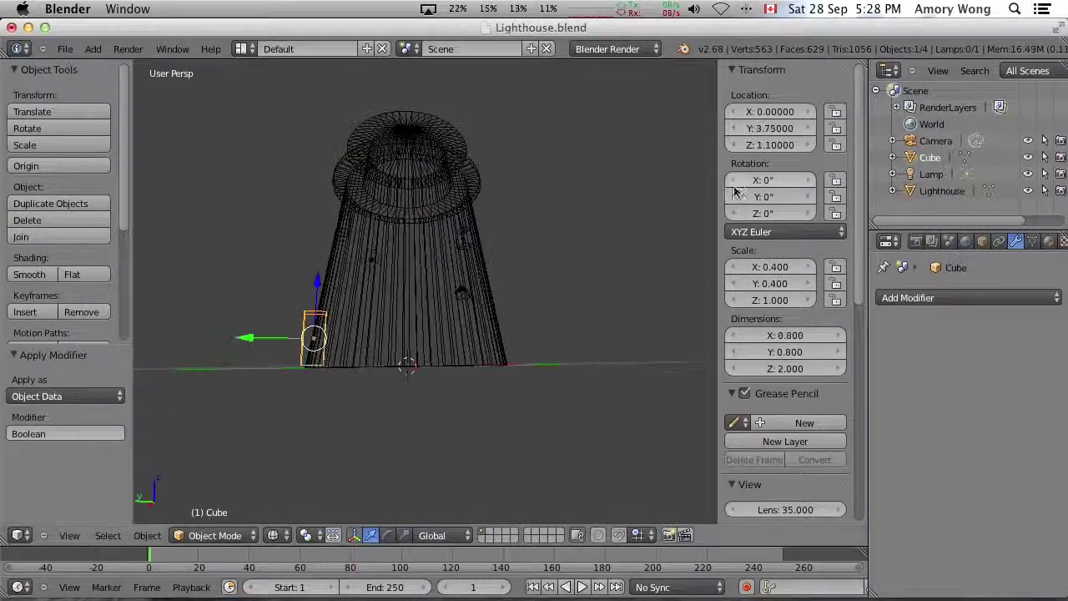
left_click_drag(253, 338, 148, 344)
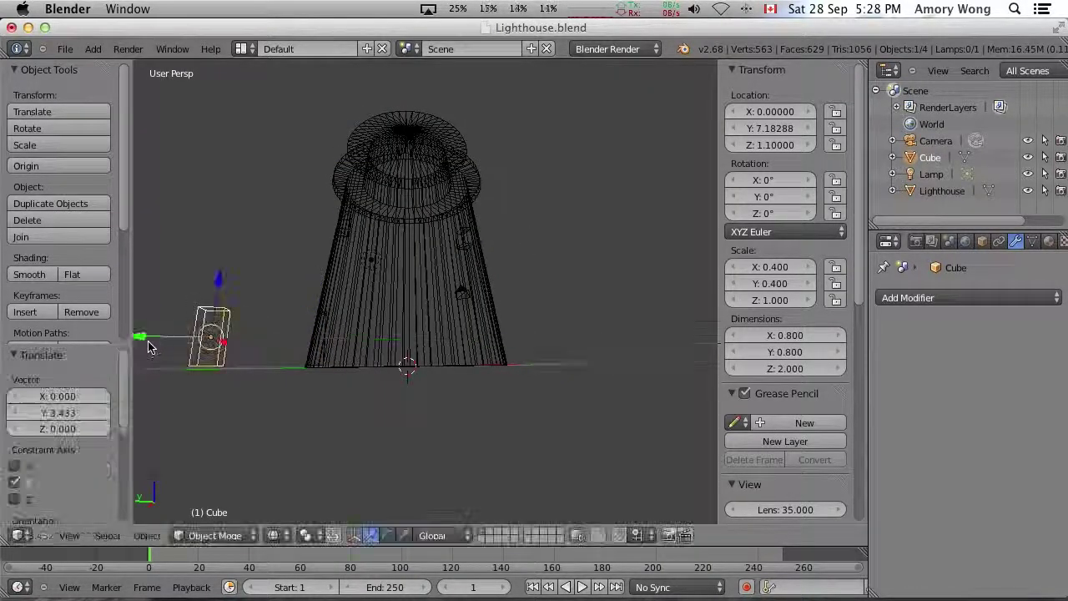
- Inspect the new doorway in solid shading from close up, then return to wireframe view
key("z")
middle_click_drag(389, 351, 433, 379)
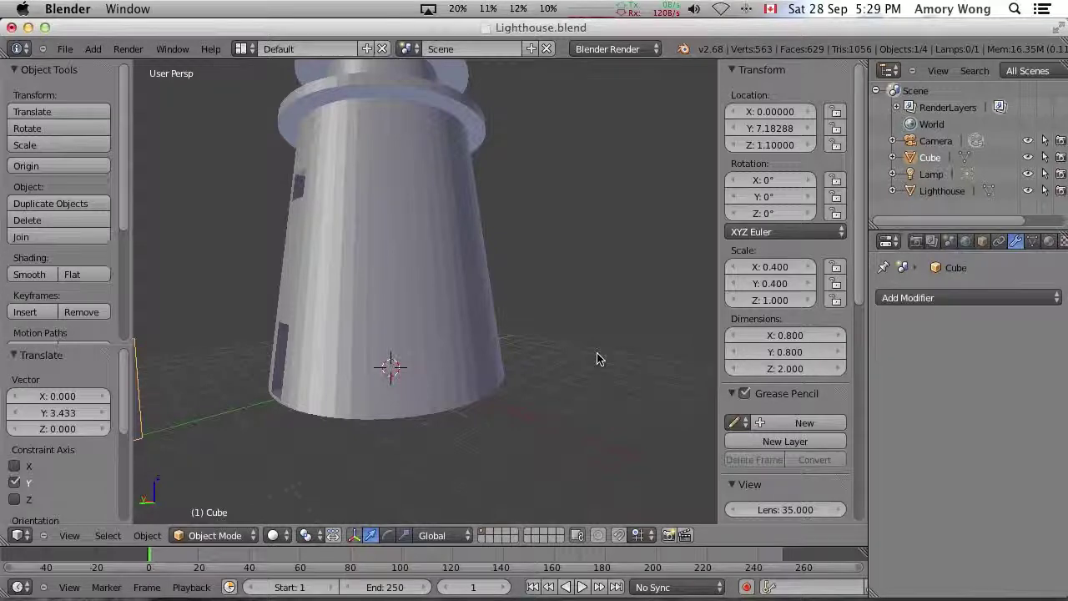
key("z")
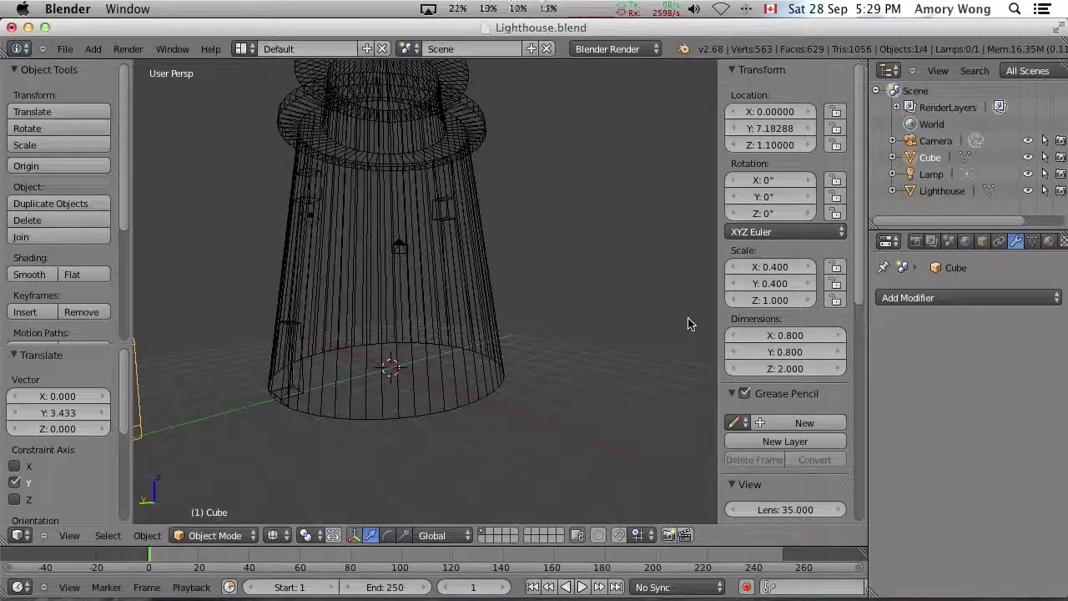
- Add a UV sphere and scale it to 0.3 on X, Y and Z
key("a")
key("shift+a")
mouse_move(601, 351)
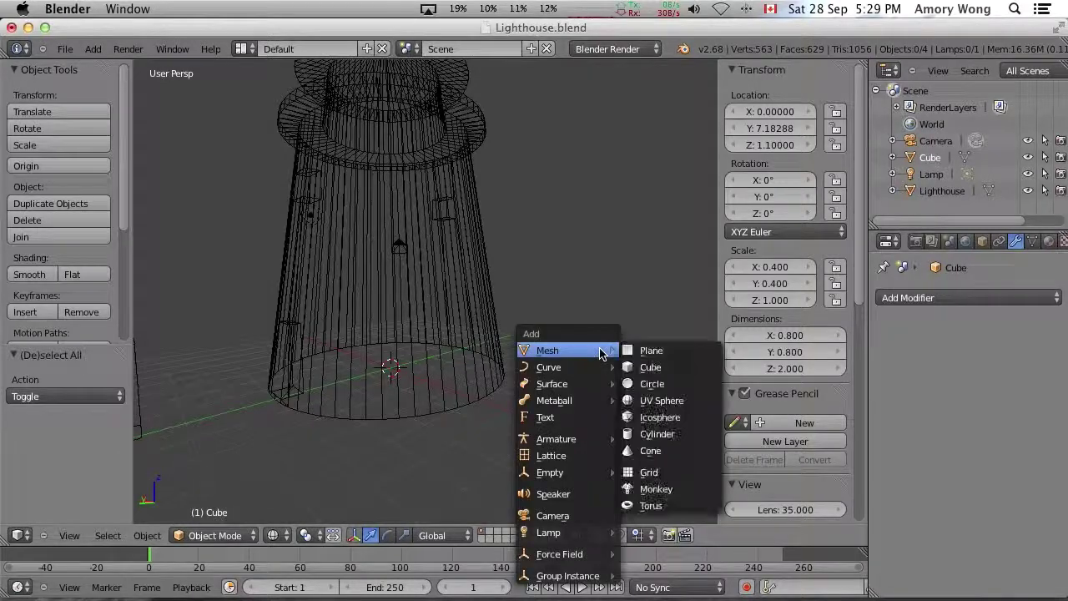
left_click(649, 401)
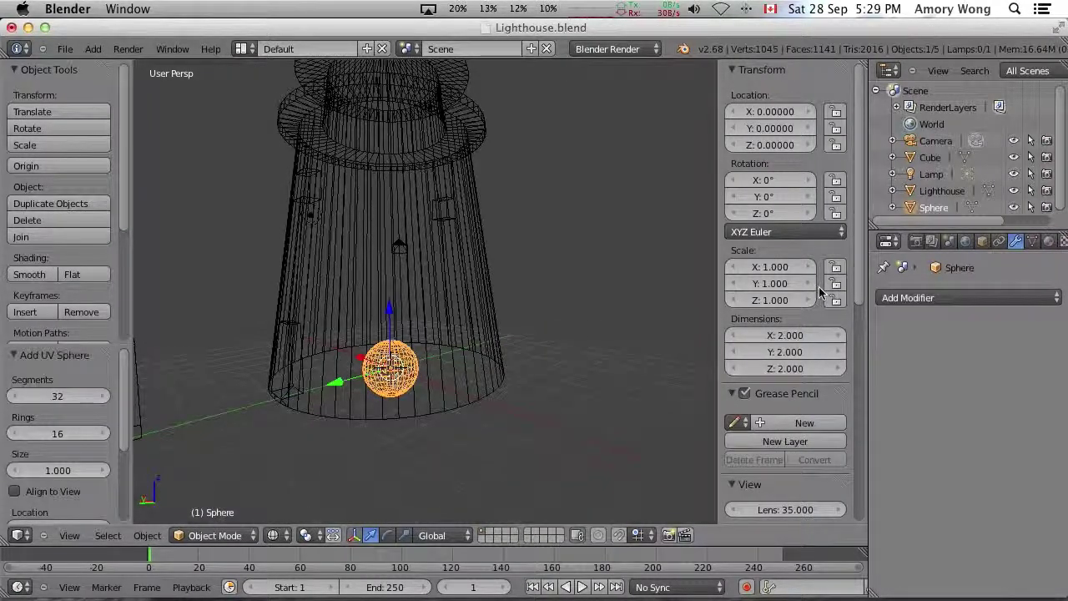
left_click(784, 268)
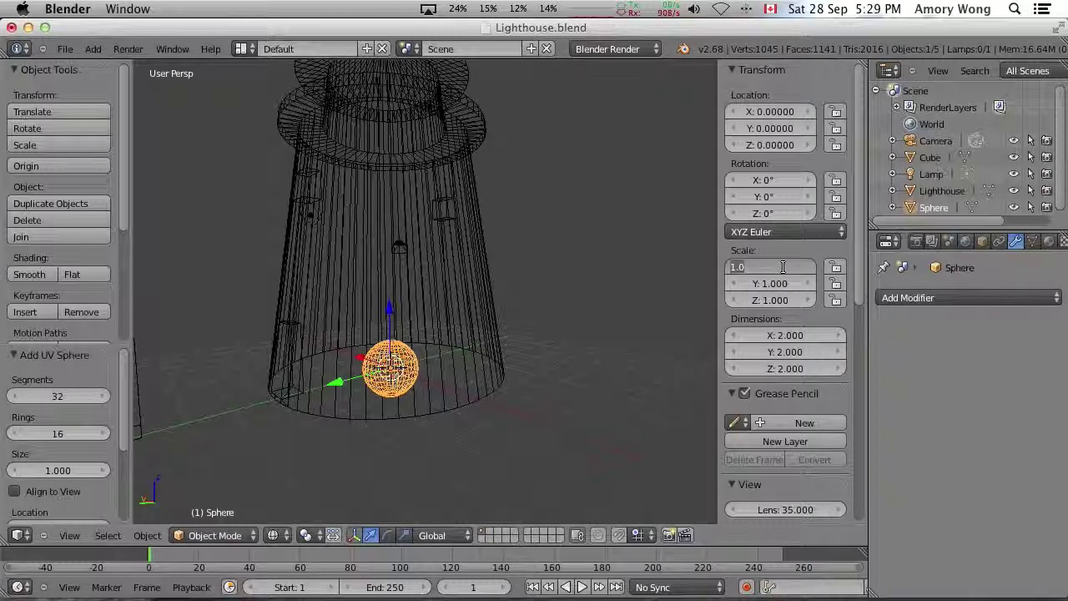
key("BackSpace")
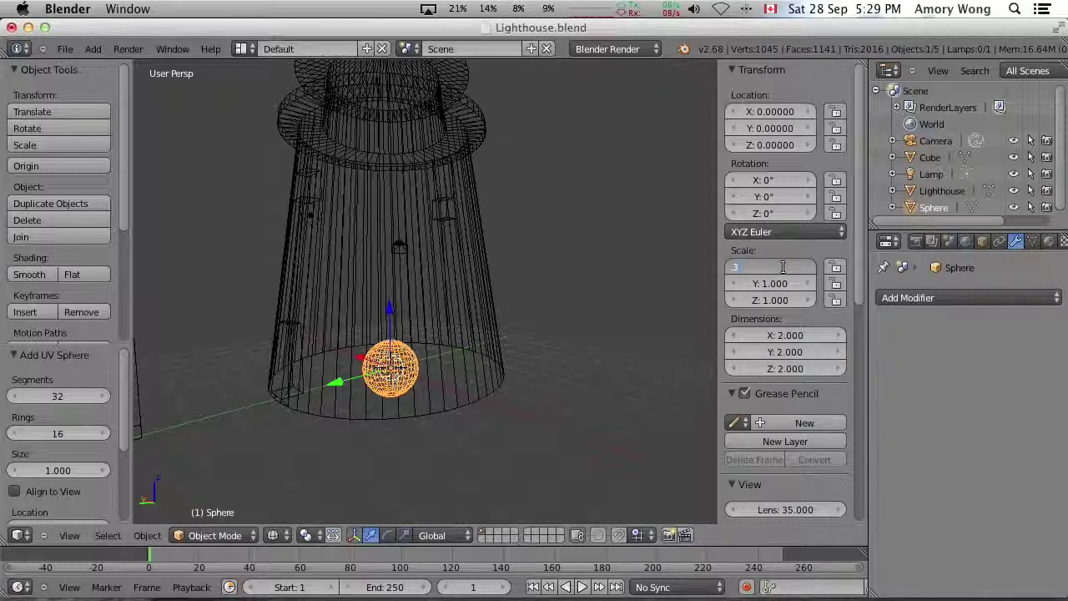
type(".3")
key("Tab")
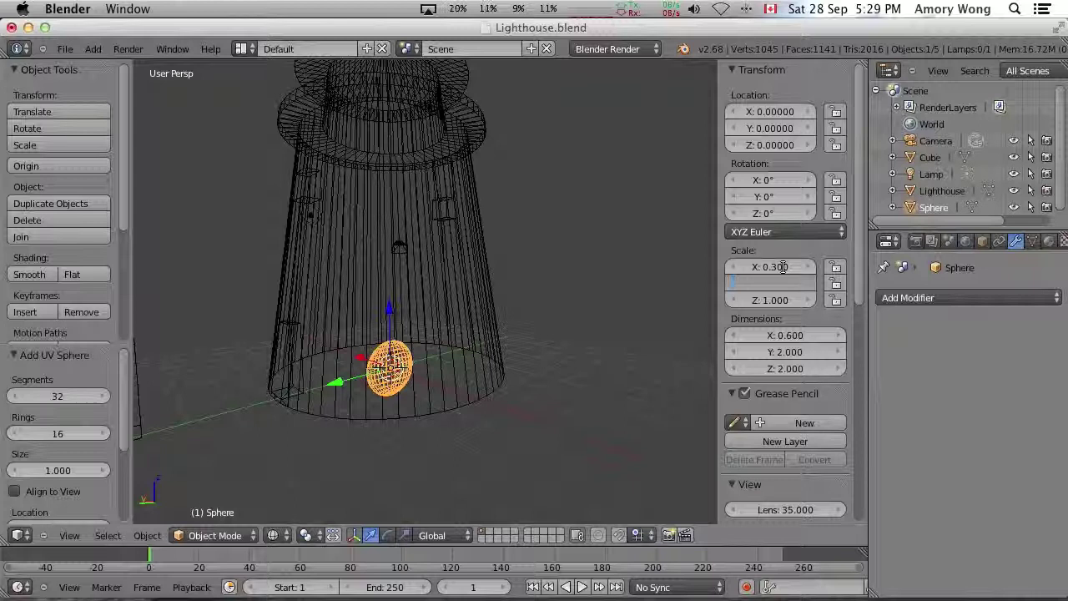
type(".3")
key("Tab")
key("BackSpace")
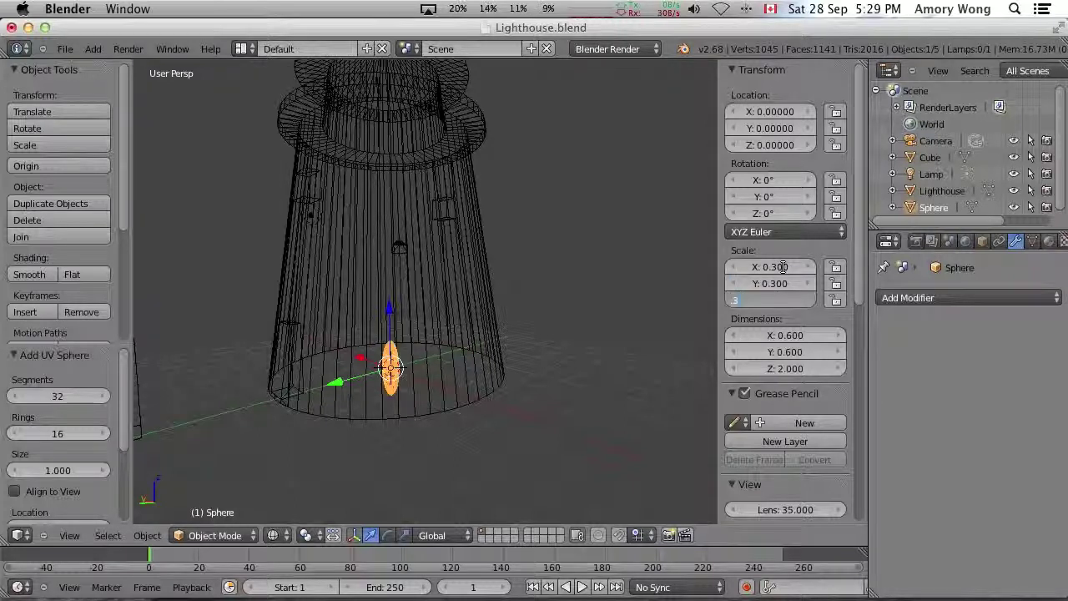
type(".3")
key("Return")
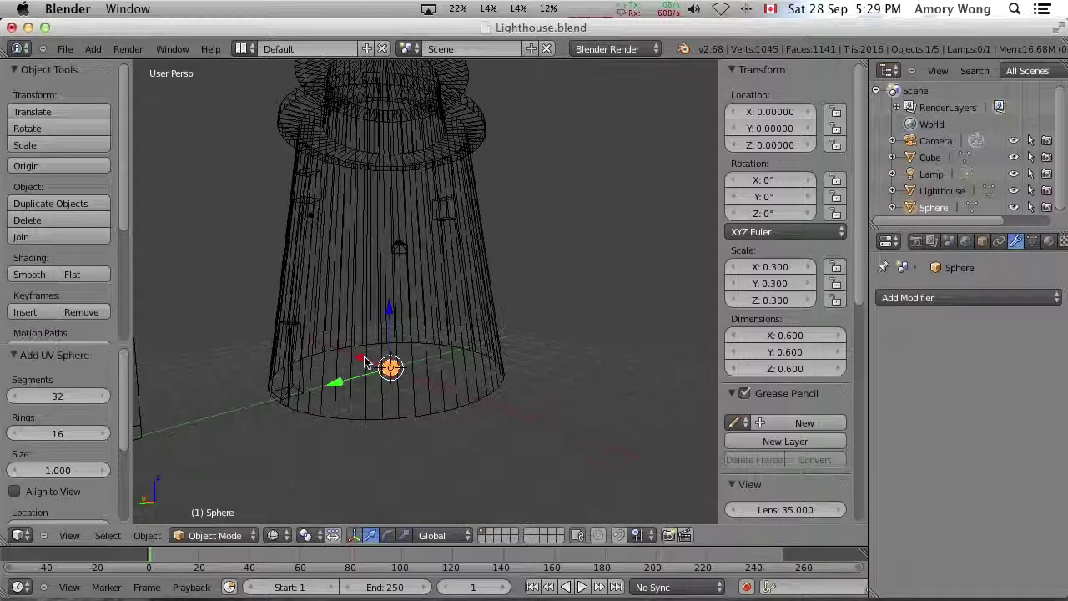
- Raise the sphere to Z 3 and slide it along X into the side wall
left_click_drag(365, 360, 471, 395)
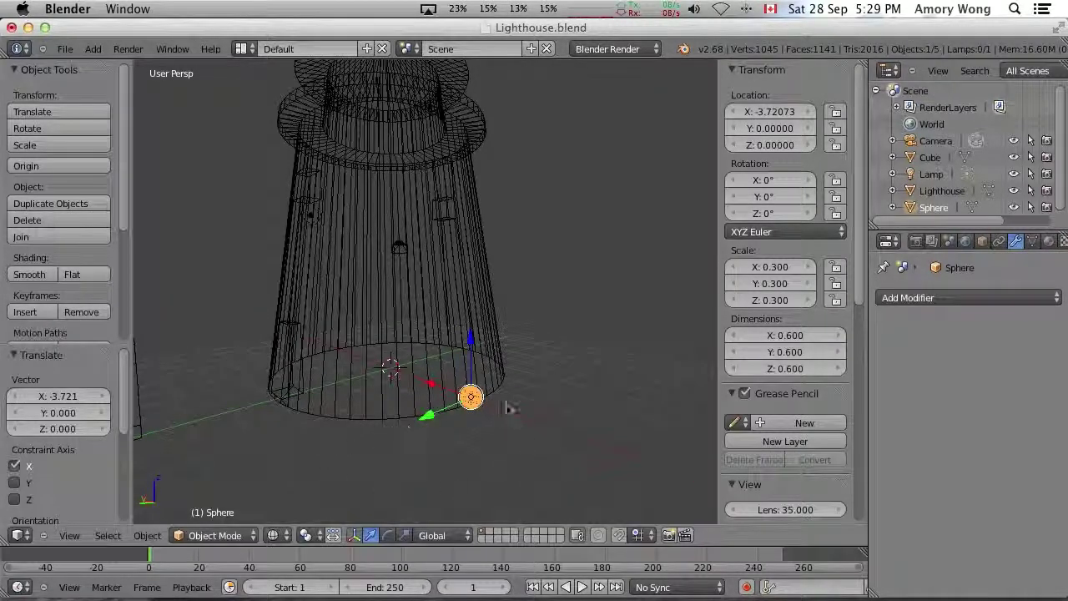
mouse_move(509, 408)
middle_mouse_down()
mouse_move(594, 376)
mouse_move(526, 420)
middle_mouse_up()
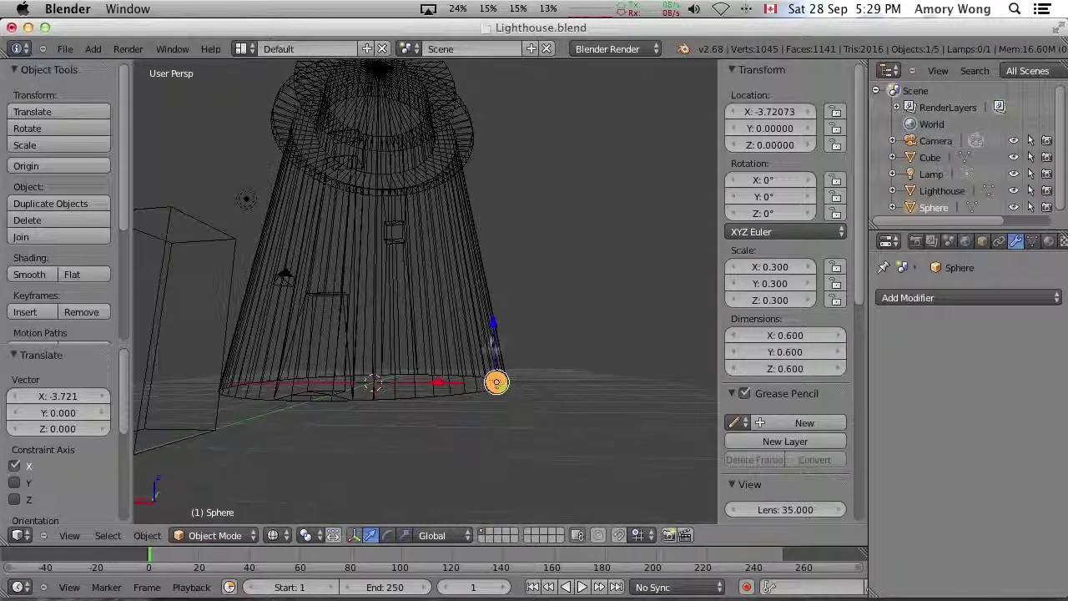
left_click_drag(493, 326, 491, 279)
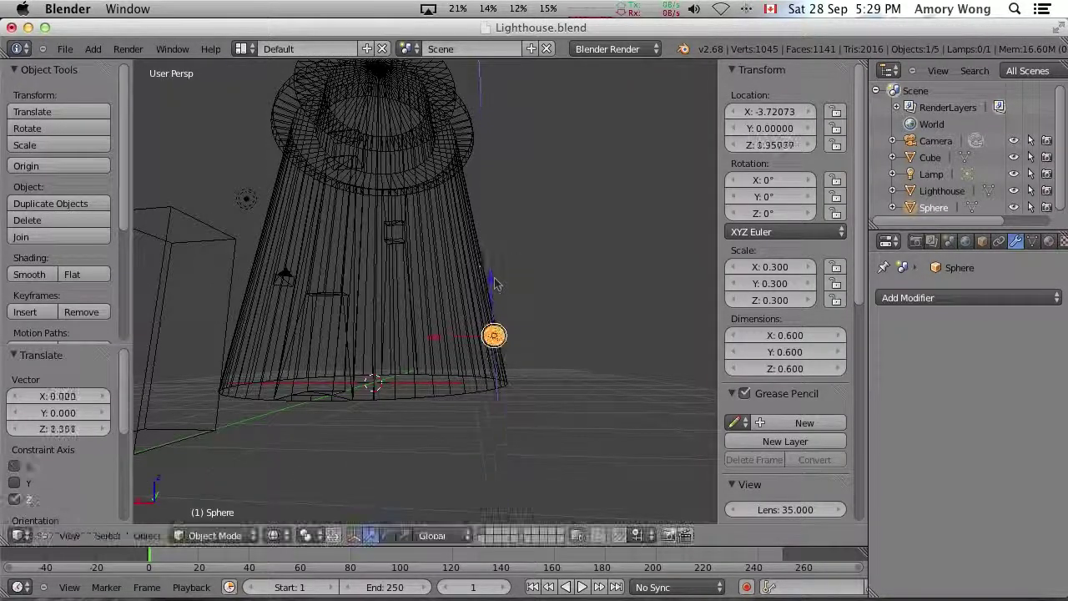
left_click(771, 146)
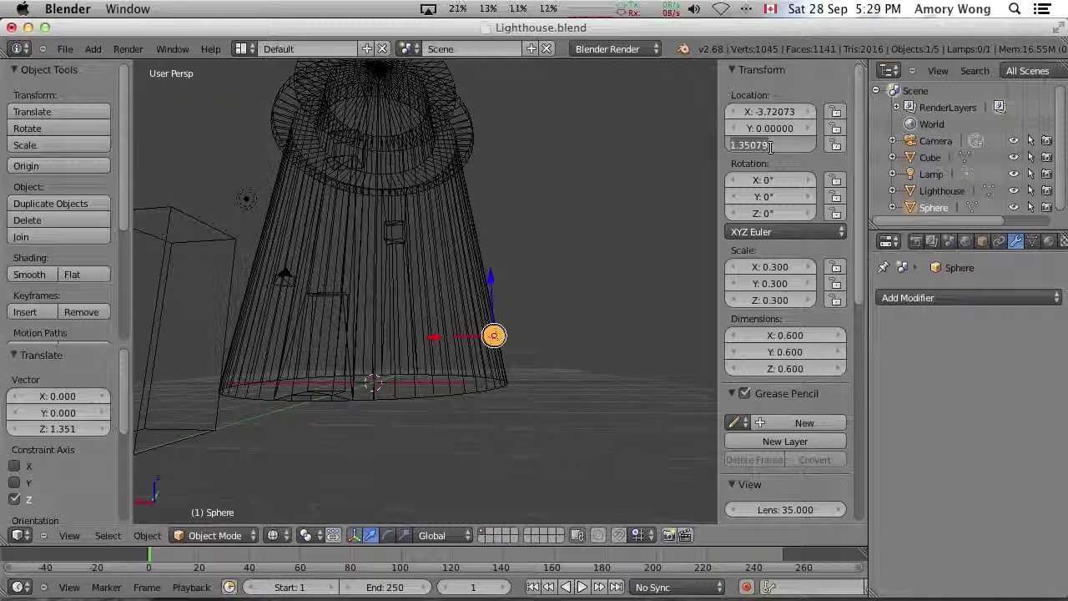
type("3")
key("Return")
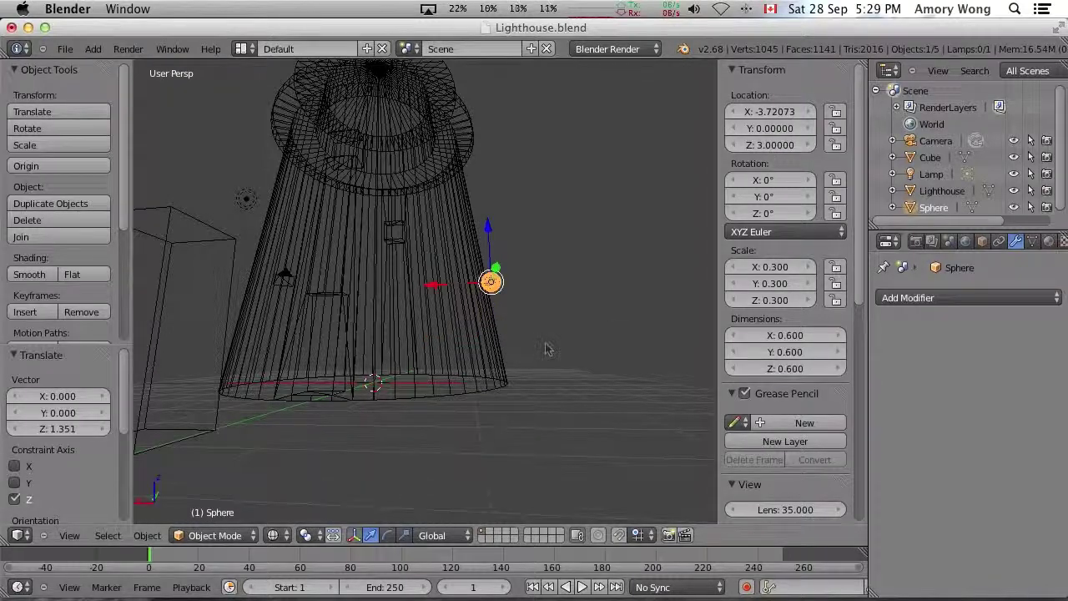
middle_click_drag(548, 351, 548, 375)
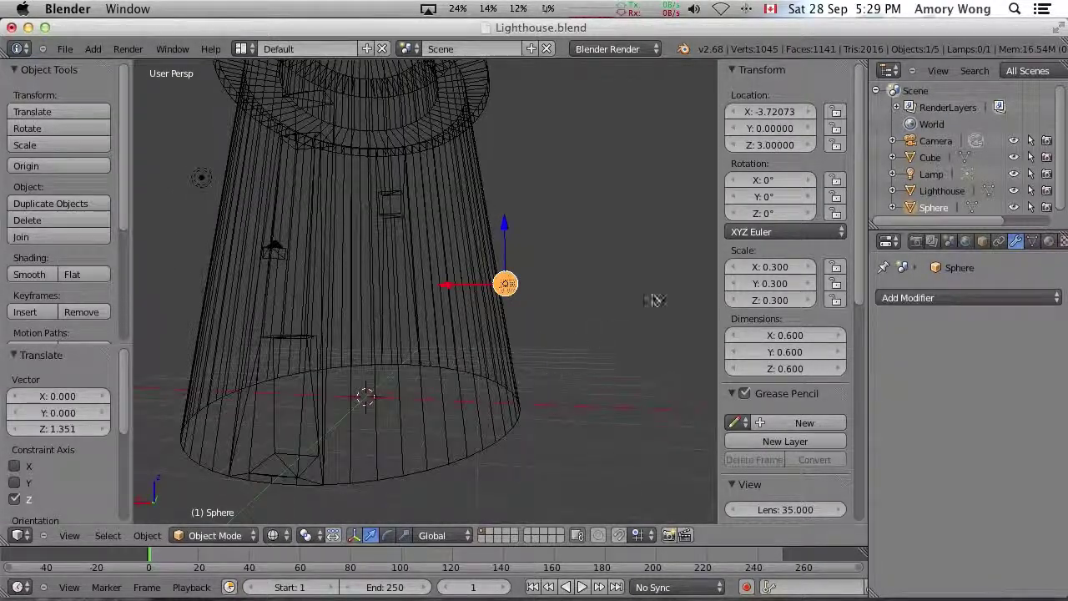
left_click_drag(447, 286, 436, 286)
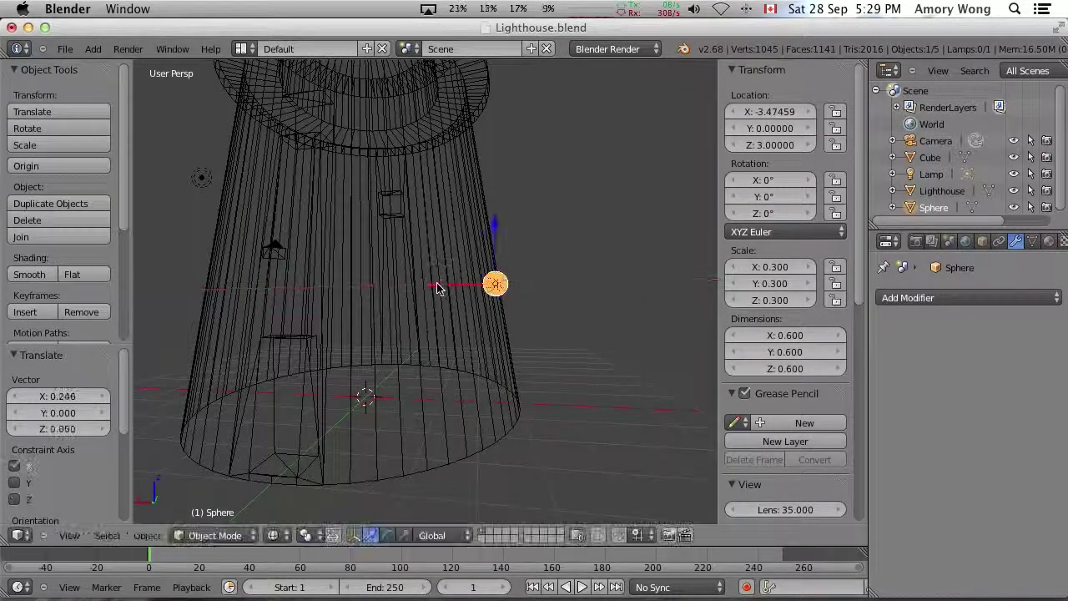
left_click(782, 111)
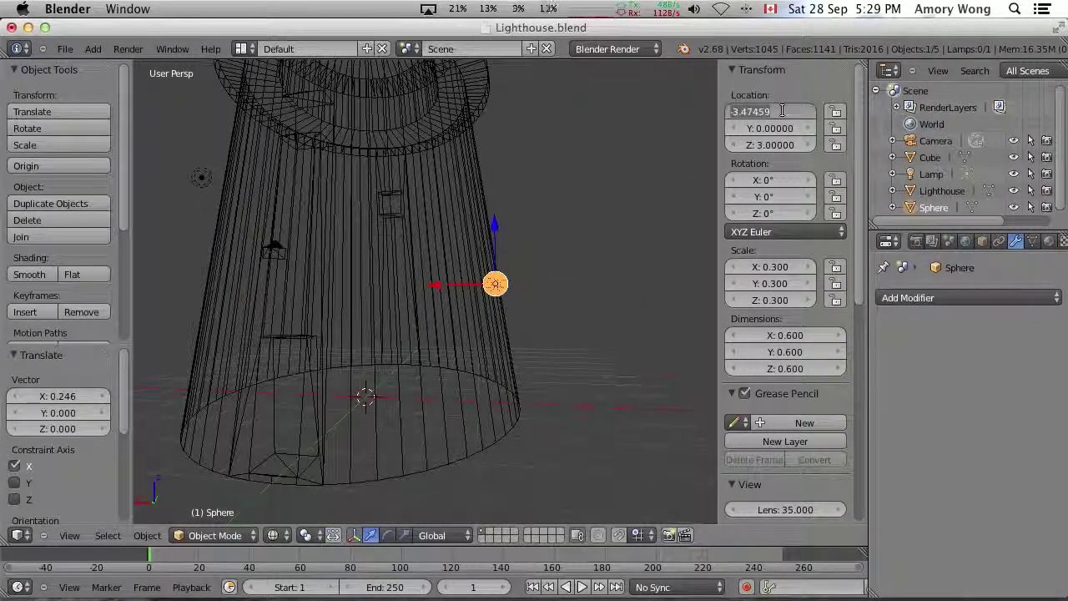
key("BackSpace")
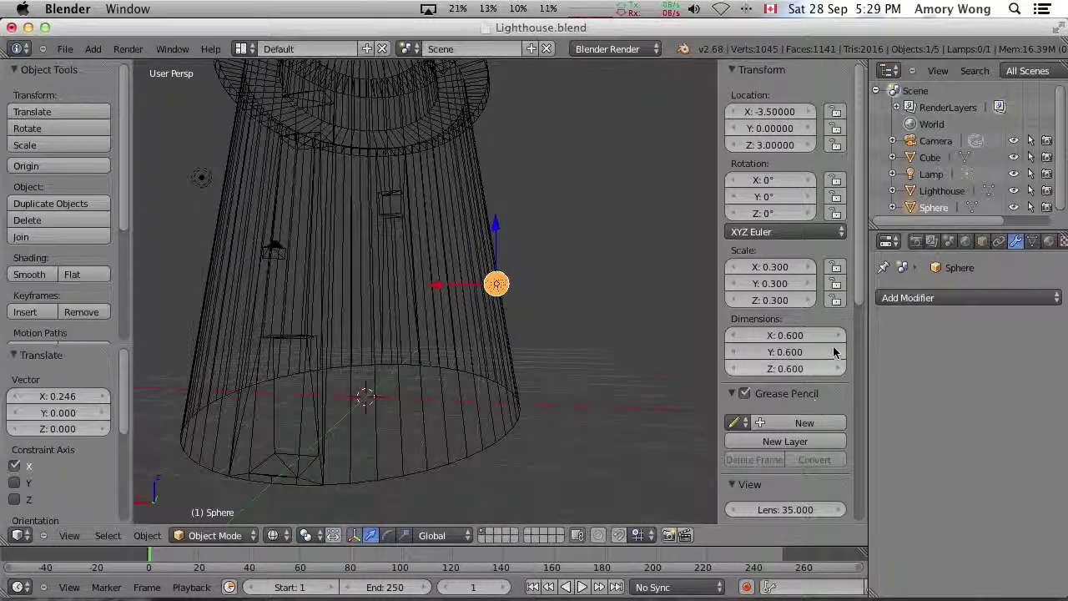
- Give the Lighthouse a Boolean modifier set to Difference with Sphere, and apply it
left_click(936, 191)
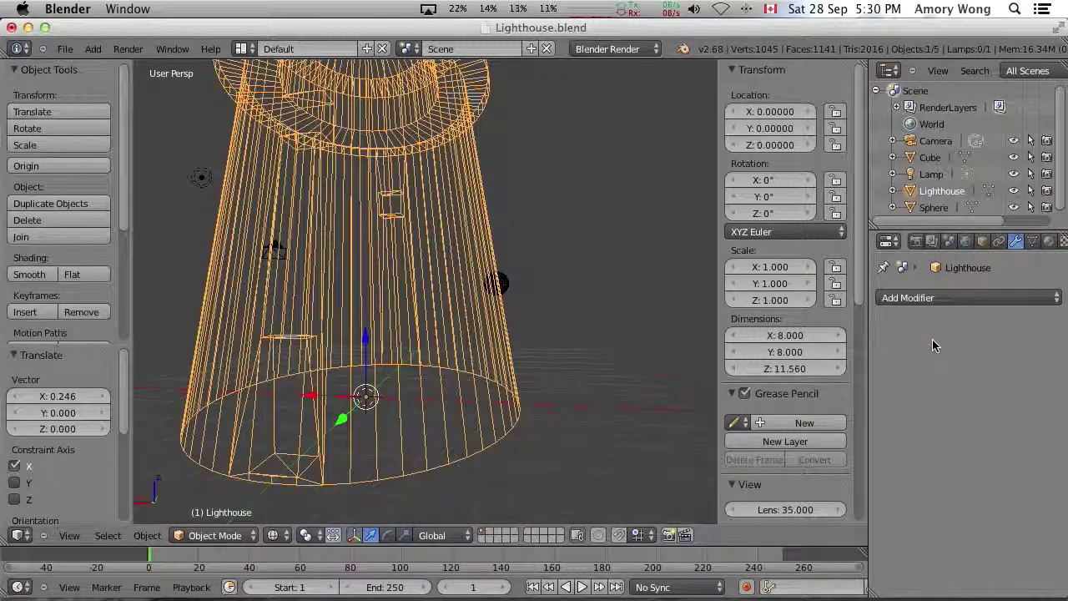
left_click(936, 298)
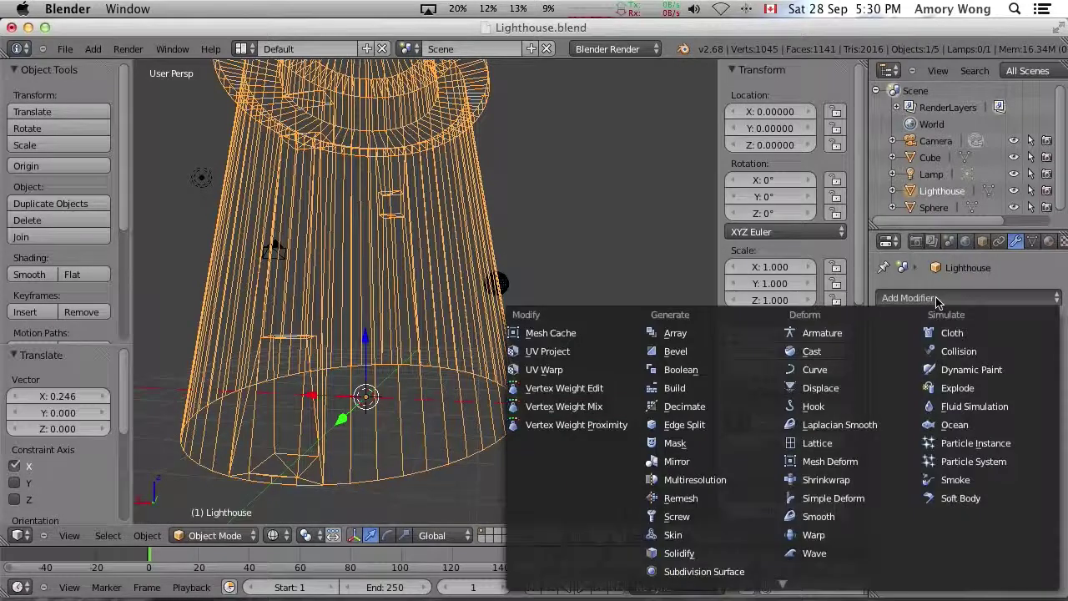
left_click(686, 371)
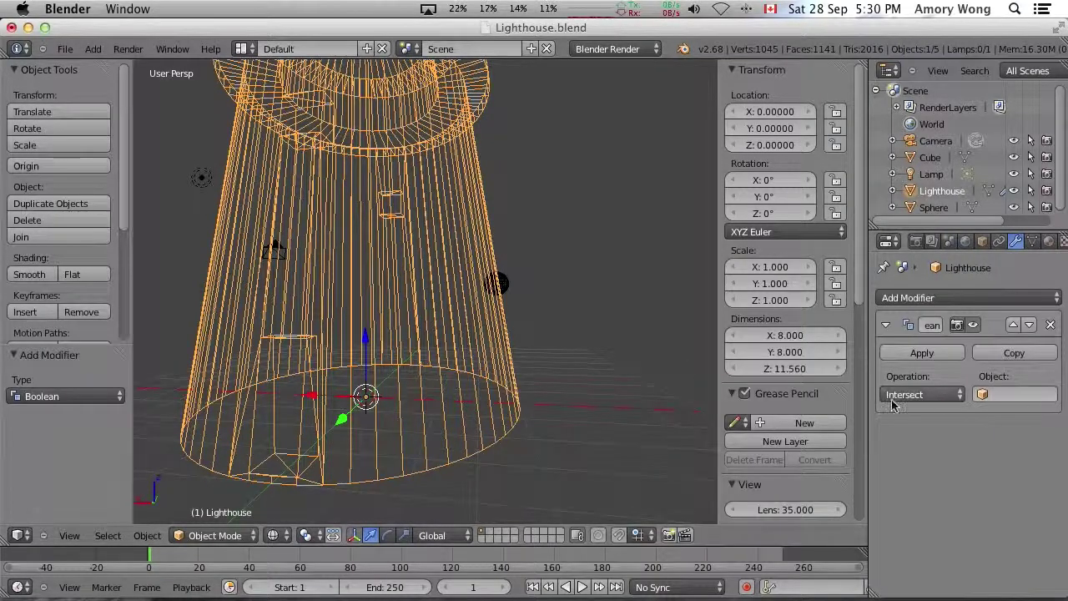
left_click(933, 395)
left_click(929, 343)
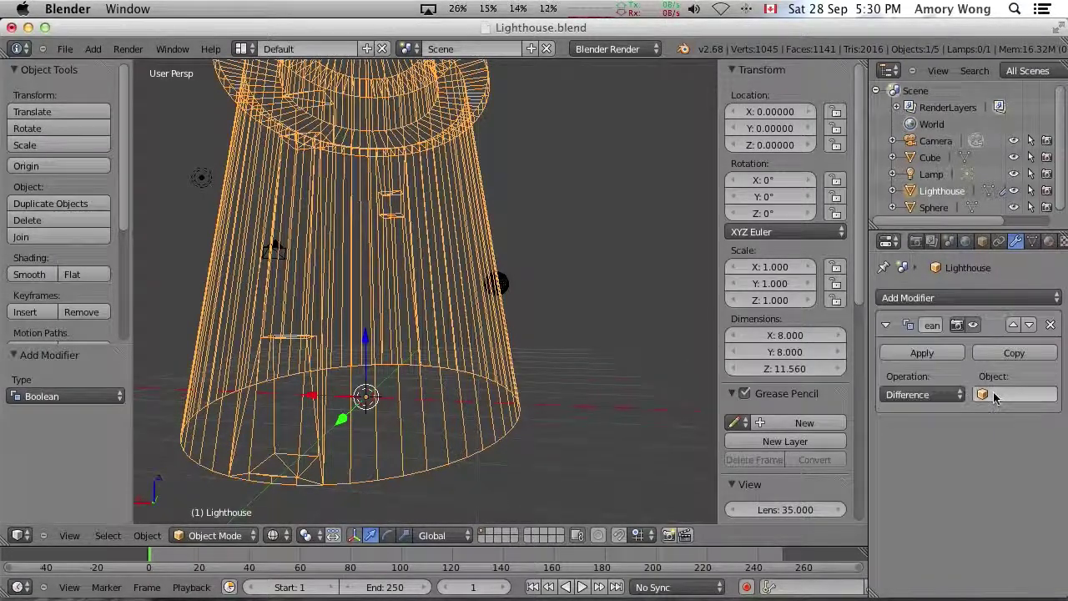
left_click(1001, 394)
left_click(943, 436)
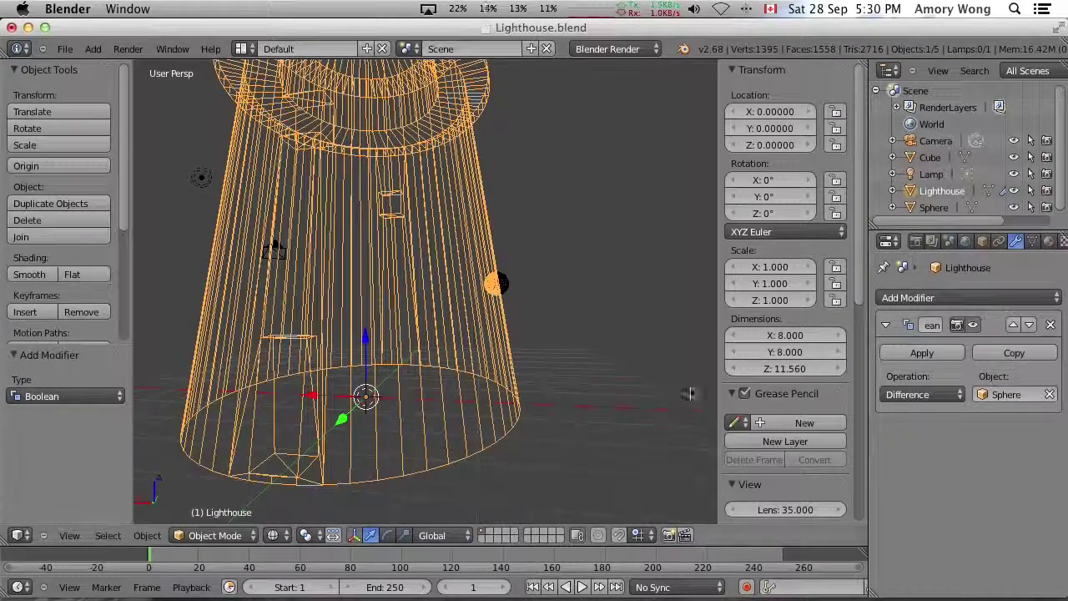
left_click(921, 353)
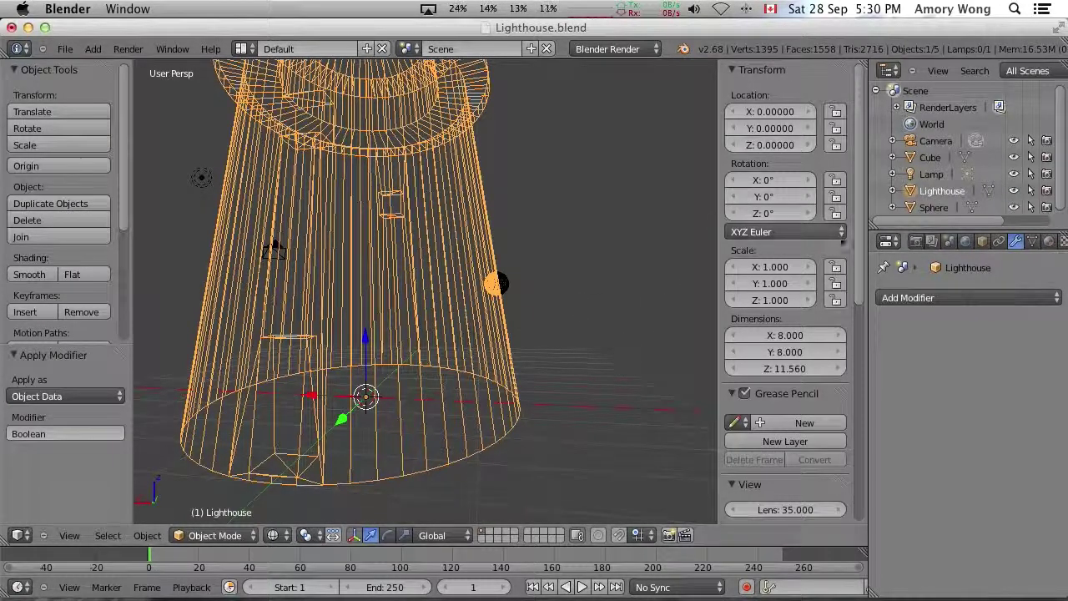
- Move the sphere to X 3.5 on the opposite side of the lighthouse
left_click(933, 207)
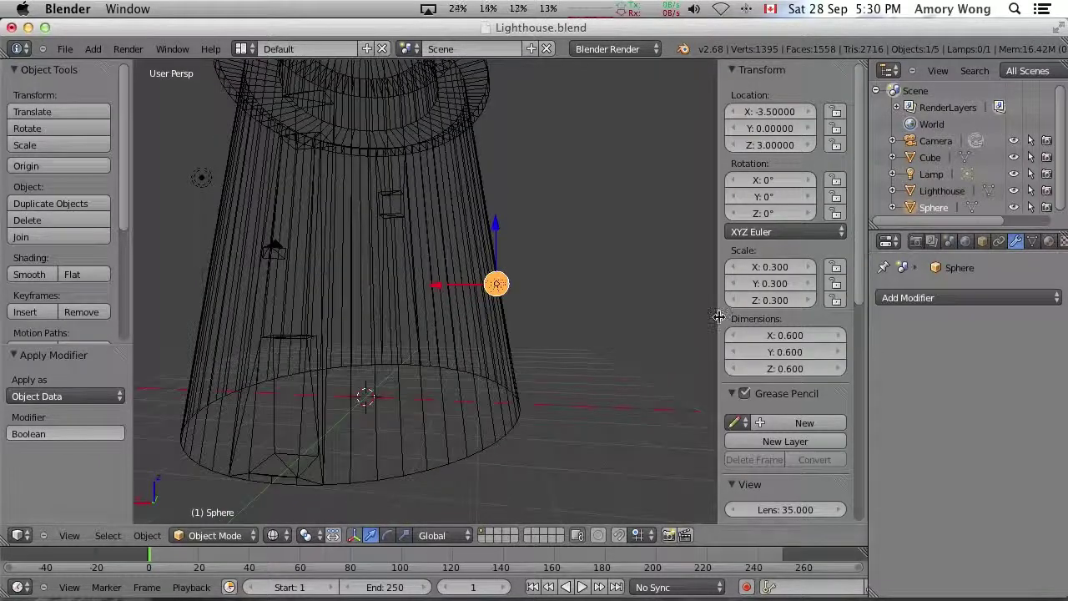
left_click(757, 111)
type("3.5")
key("Return")
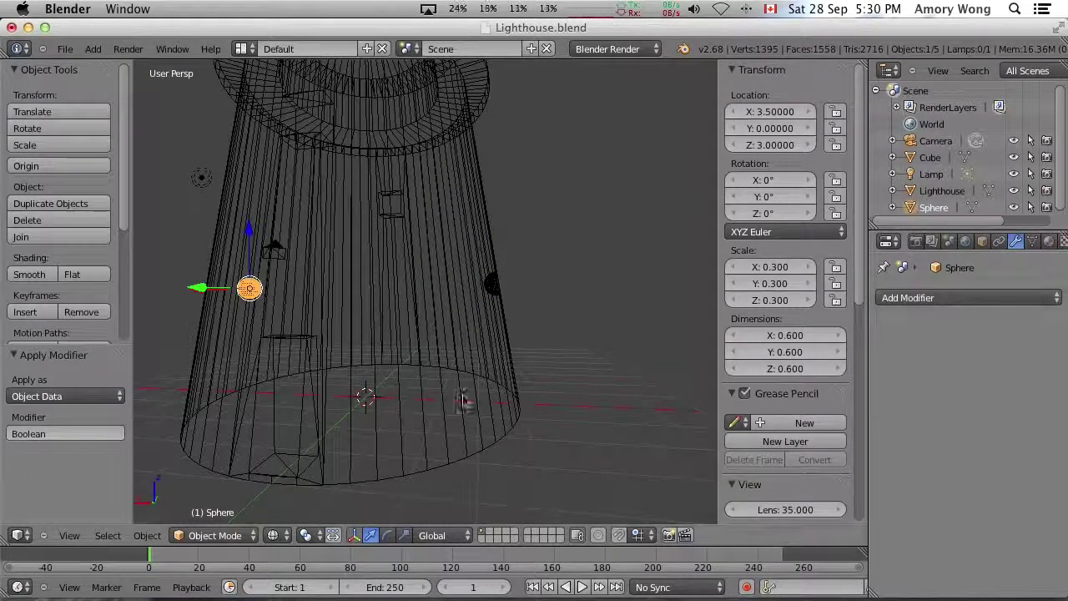
- Apply a second Boolean Difference modifier on the Lighthouse using Sphere as cutter
left_click(947, 190)
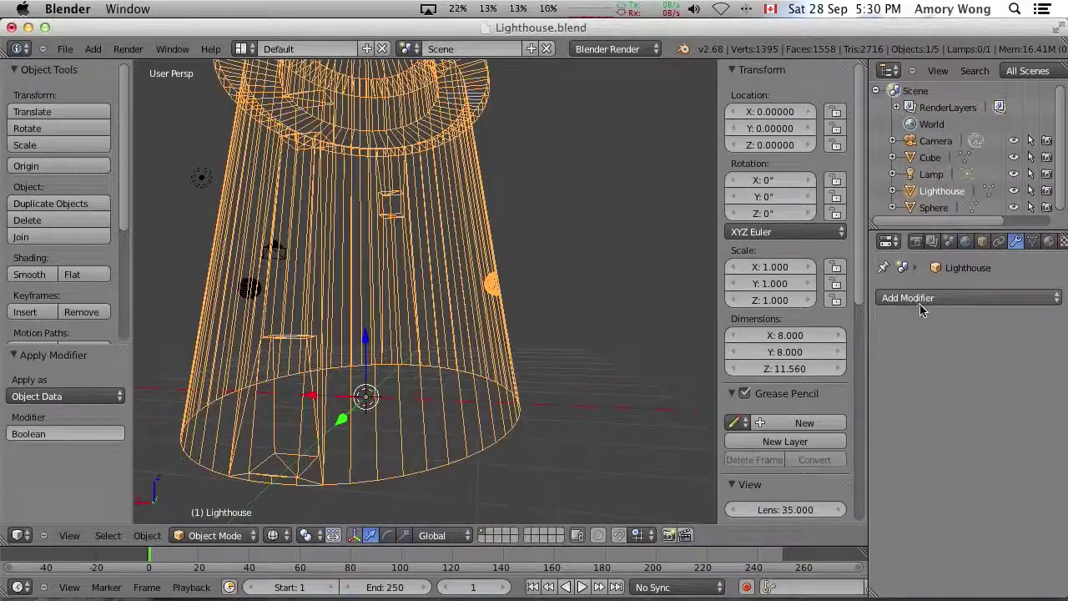
left_click(923, 298)
left_click(689, 378)
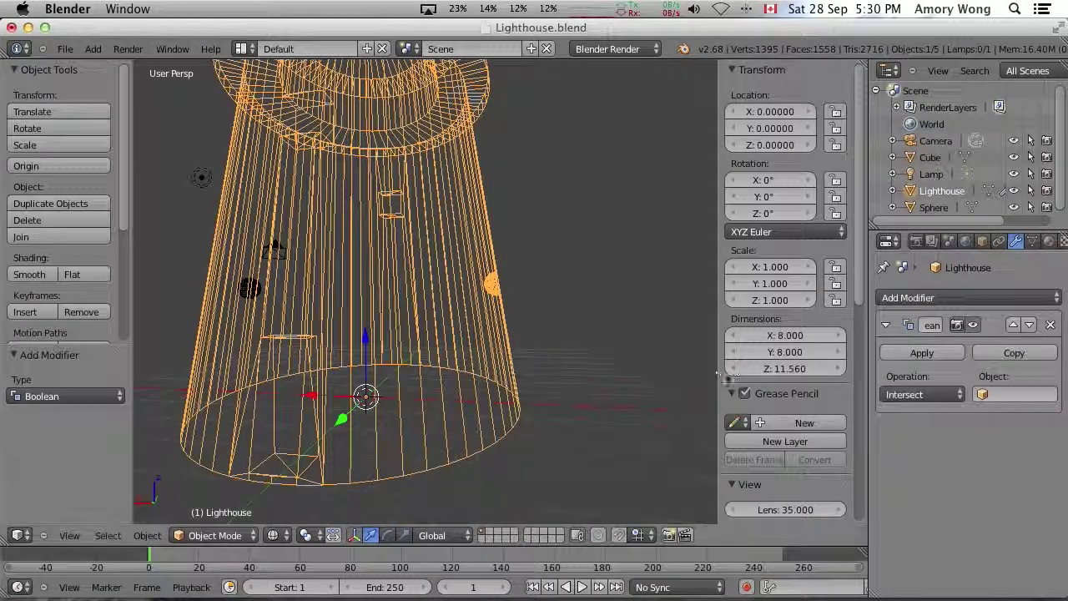
left_click(921, 395)
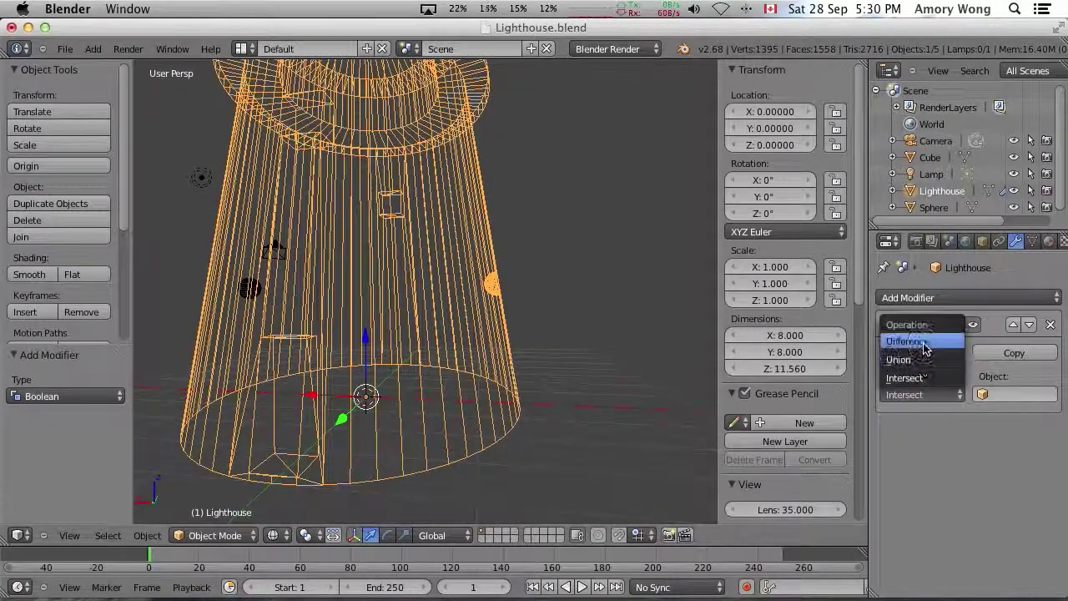
left_click(916, 341)
left_click(1004, 398)
left_click(940, 435)
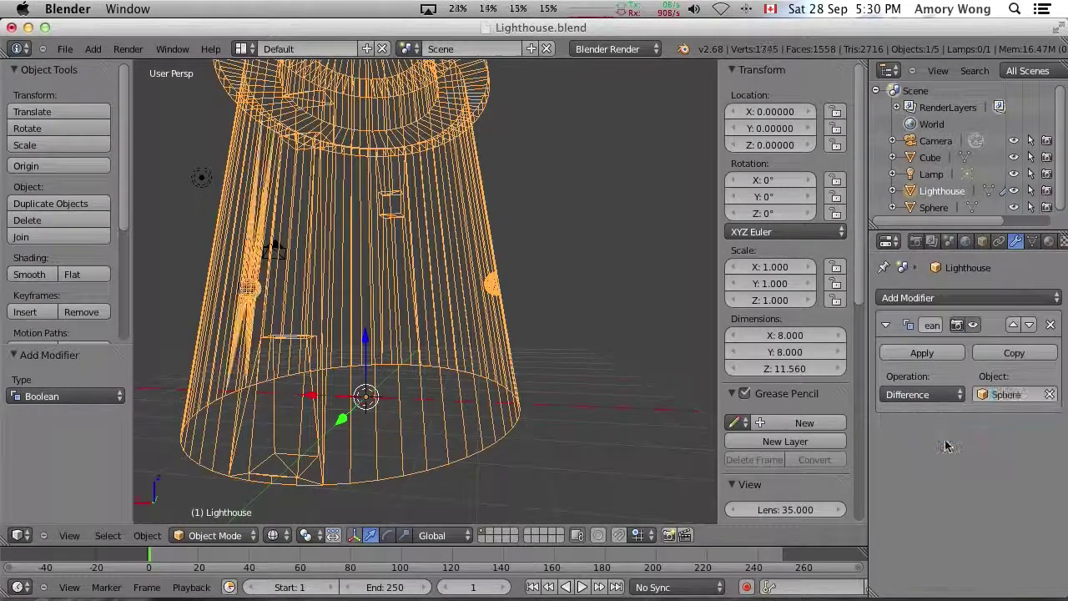
left_click(923, 352)
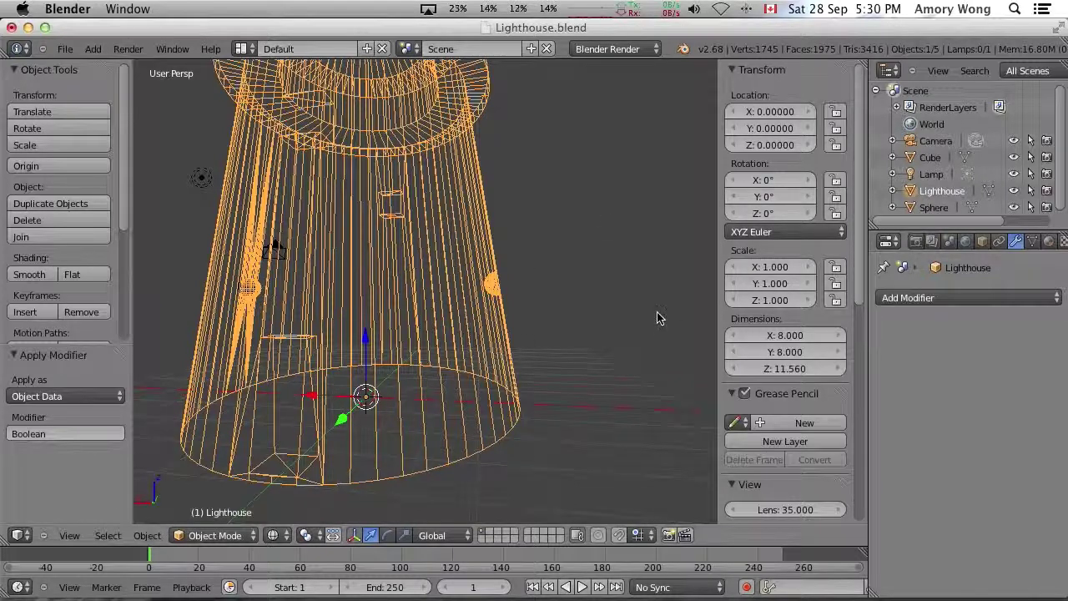
- Slide the sphere along Y to about 6.33, clear of the lighthouse wall
left_click(935, 207)
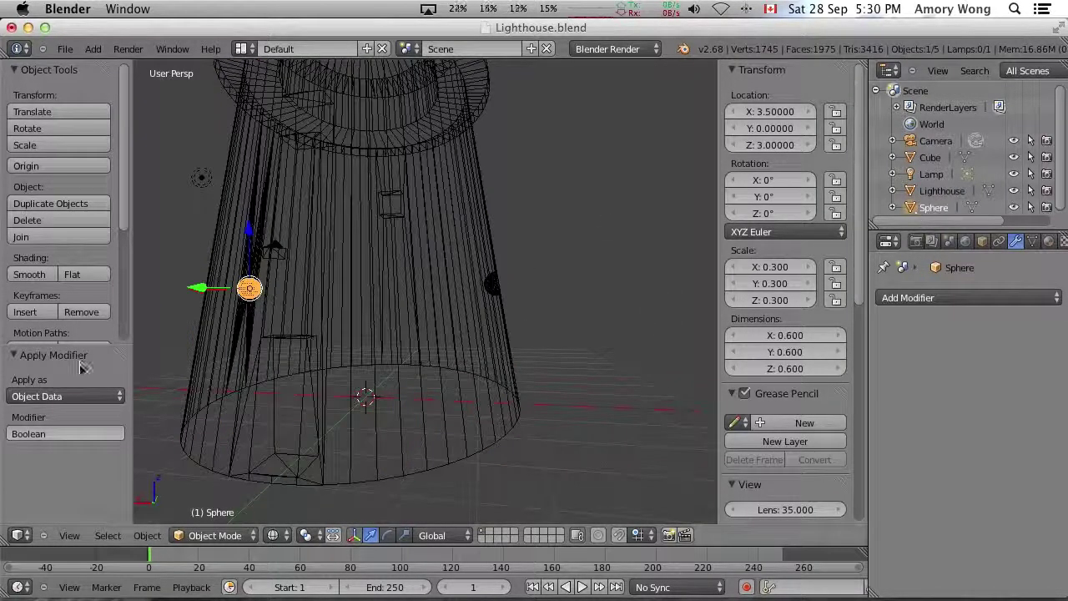
middle_click_drag(376, 303, 293, 285)
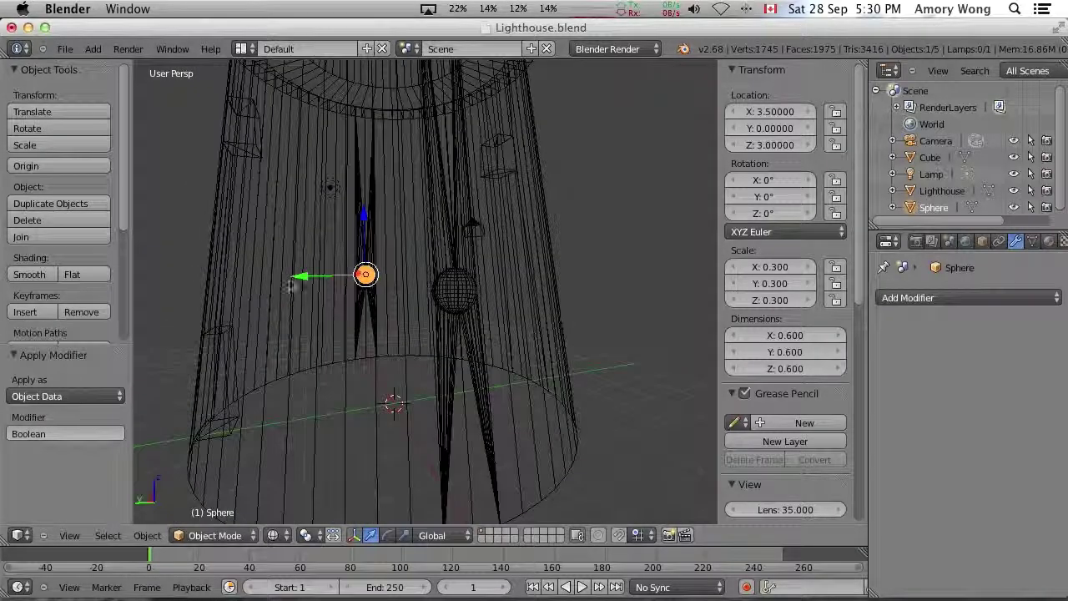
left_click_drag(303, 276, 71, 282)
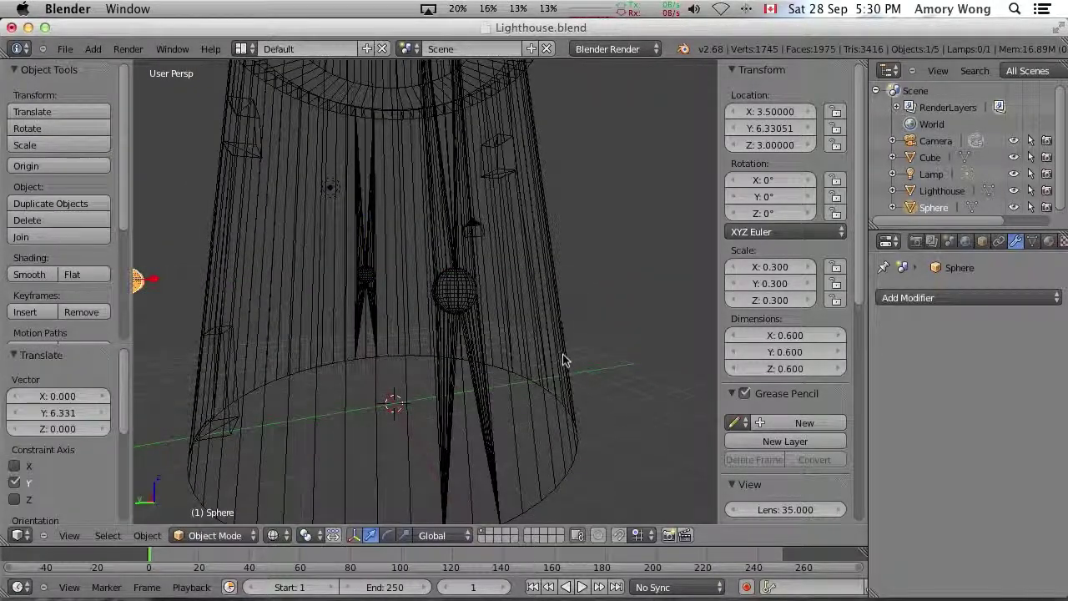
- Switch to solid shading and orbit and zoom around the lighthouse to check both windows
key("z")
mouse_move(587, 406)
middle_mouse_down()
mouse_move(623, 409)
mouse_move(537, 420)
mouse_move(676, 386)
middle_mouse_up()
middle_click_drag(648, 370, 534, 361)
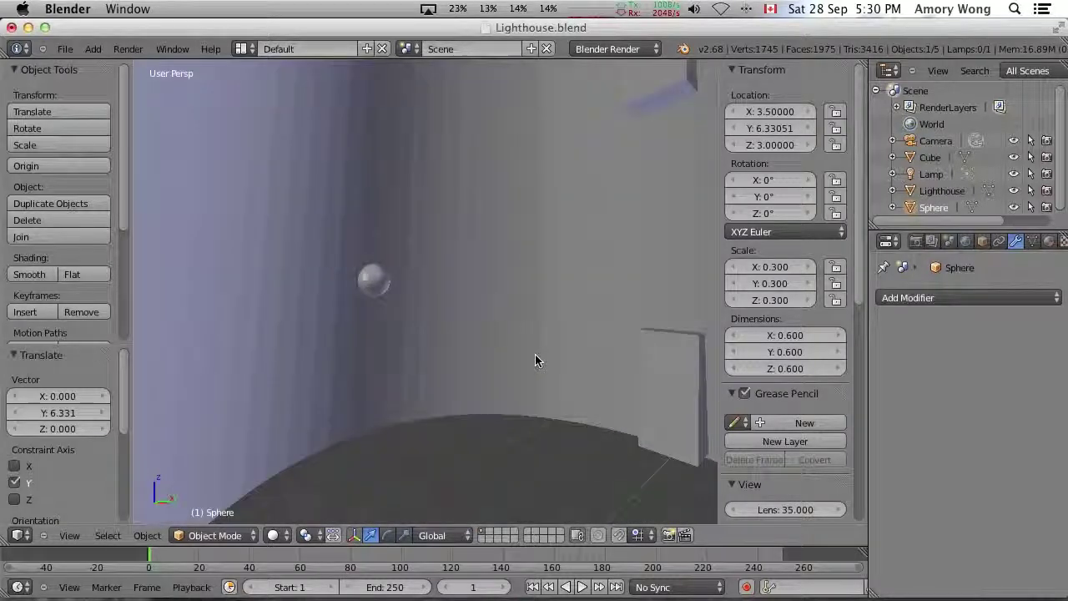
scroll(577, 367, "down", 3)
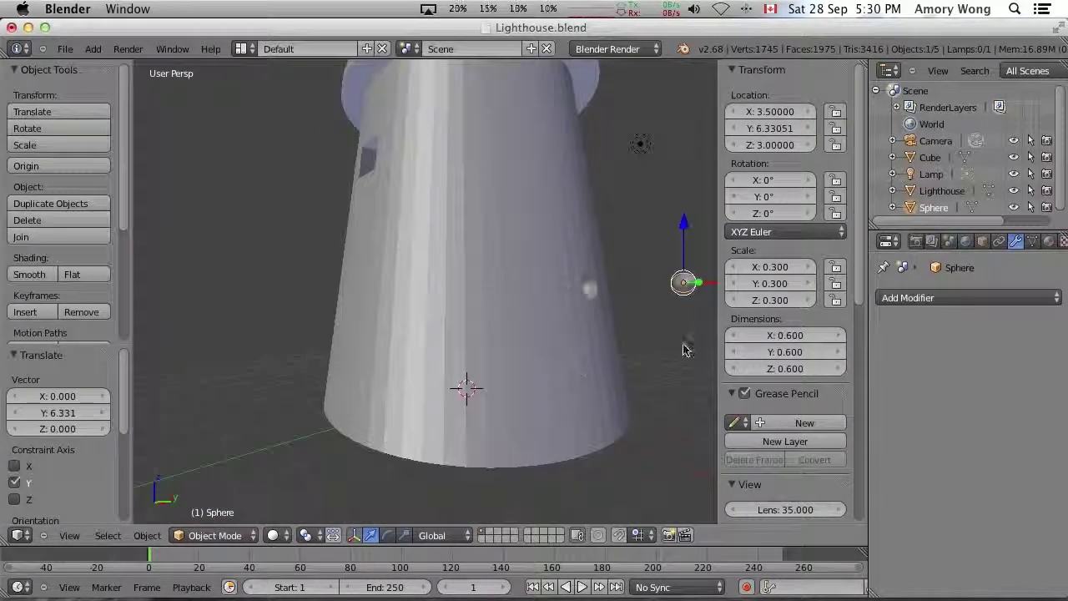
scroll(684, 349, "up", 2)
middle_click_drag(682, 345, 639, 370)
scroll(559, 347, "down", 2)
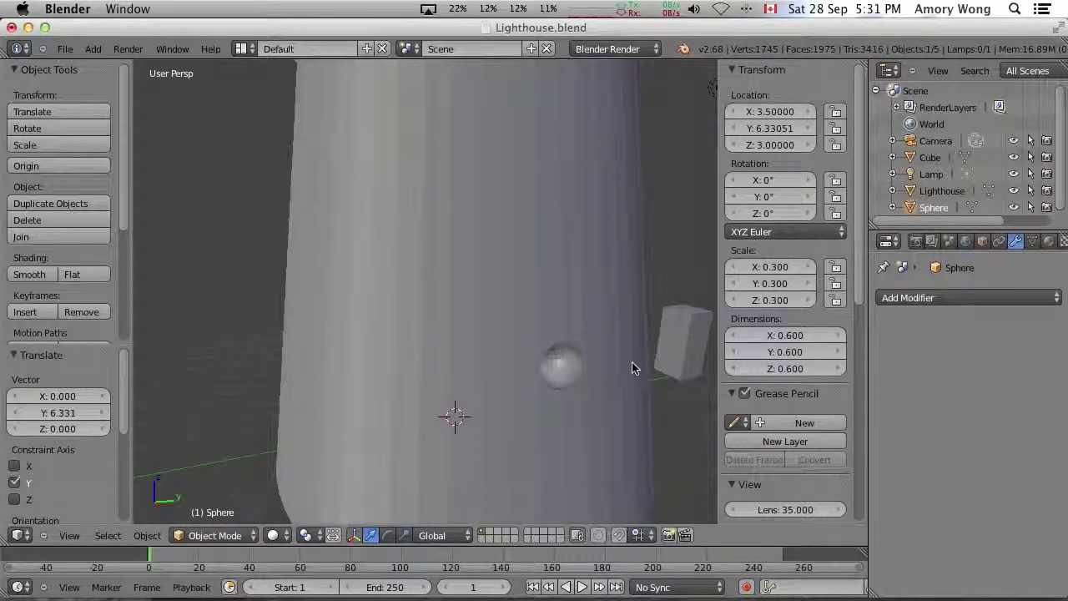
left_click_drag(121, 199, 120, 290)
scroll(120, 290, "up", 5)
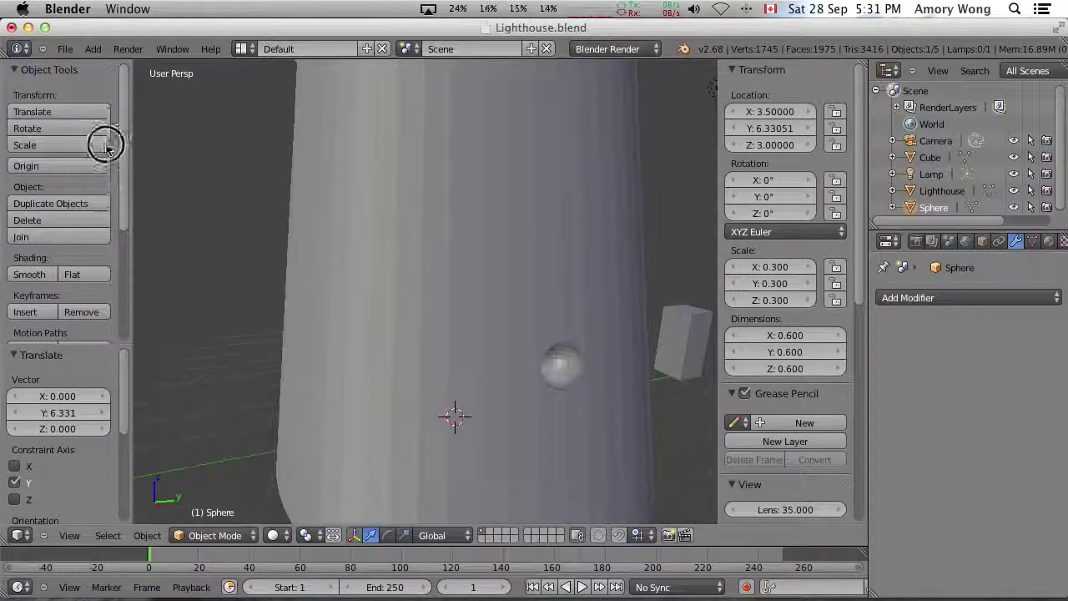
- Apply smooth shading to the Lighthouse and orbit to inspect the doorway and round windows
left_click(942, 191)
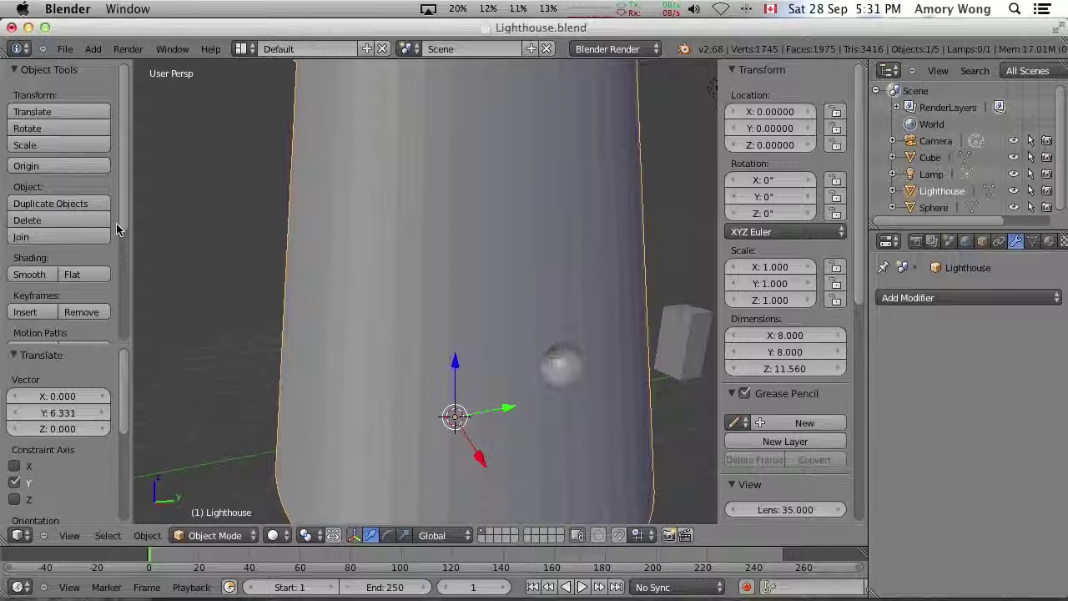
mouse_move(123, 221)
left_mouse_down()
mouse_move(123, 341)
mouse_move(123, 263)
left_mouse_up()
left_click(42, 200)
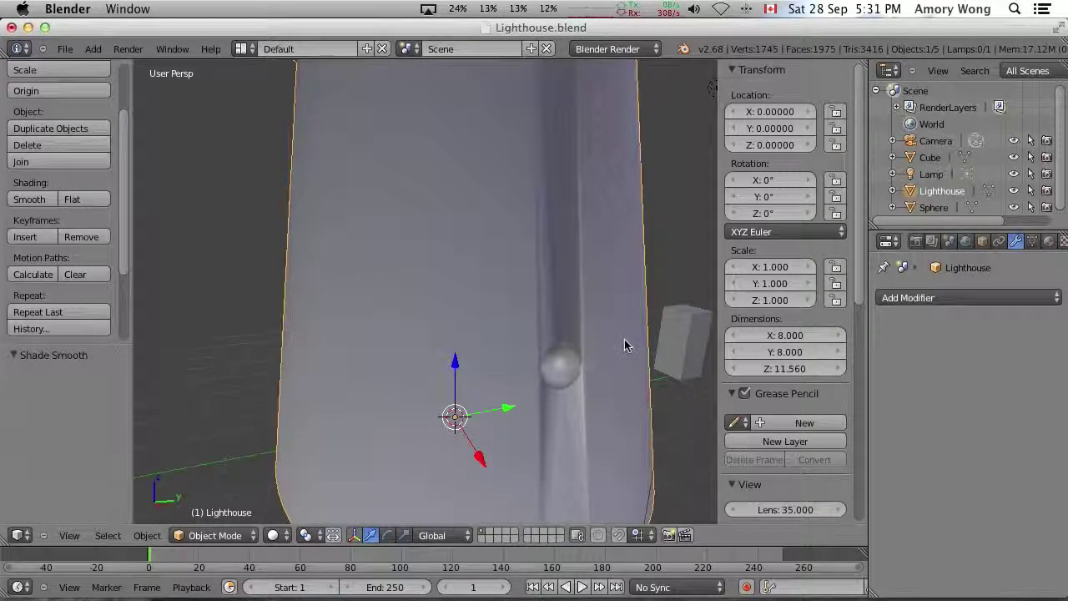
middle_click_drag(628, 344, 539, 336)
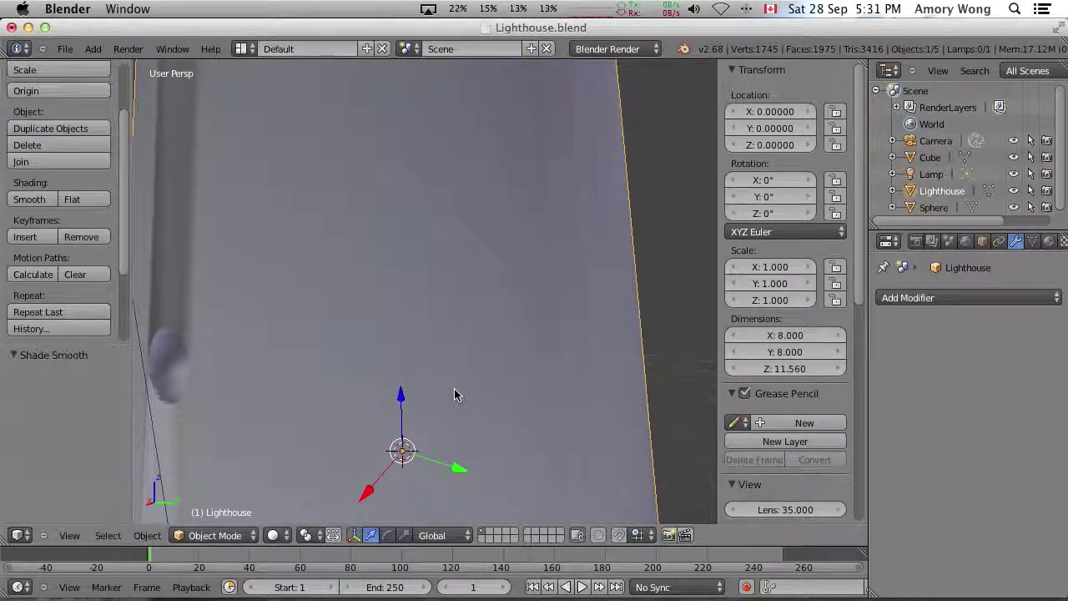
scroll(454, 395, "down", 5)
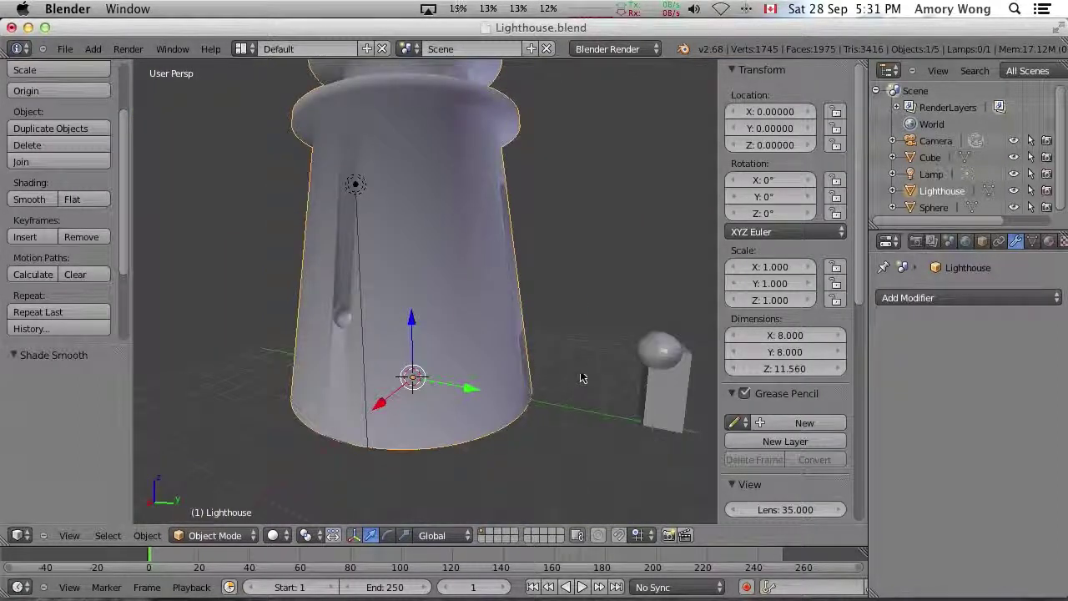
middle_click_drag(591, 375, 504, 359)
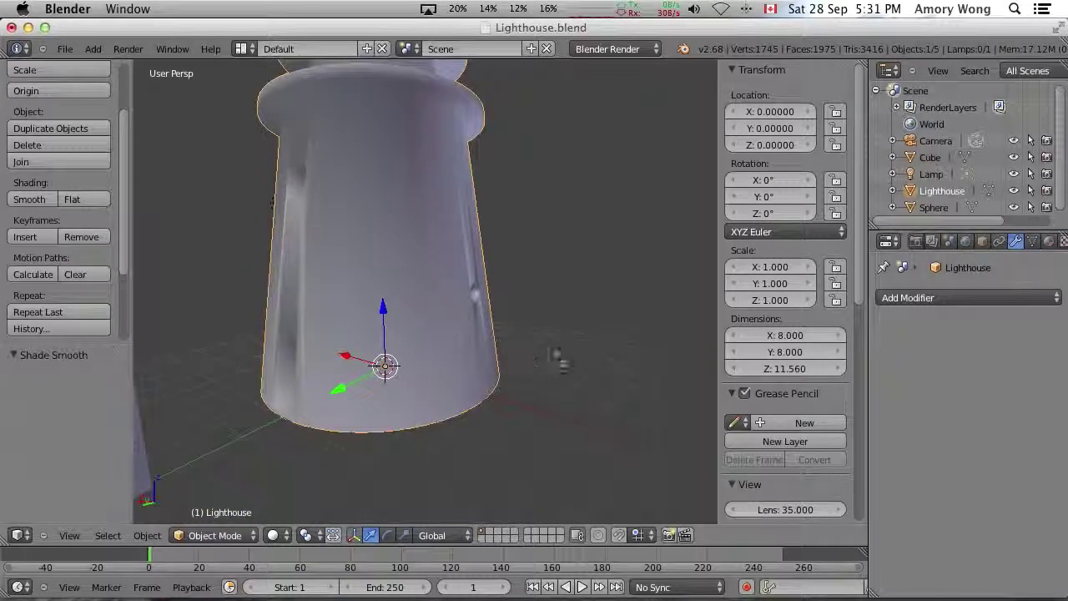
middle_click_drag(433, 393, 578, 445)
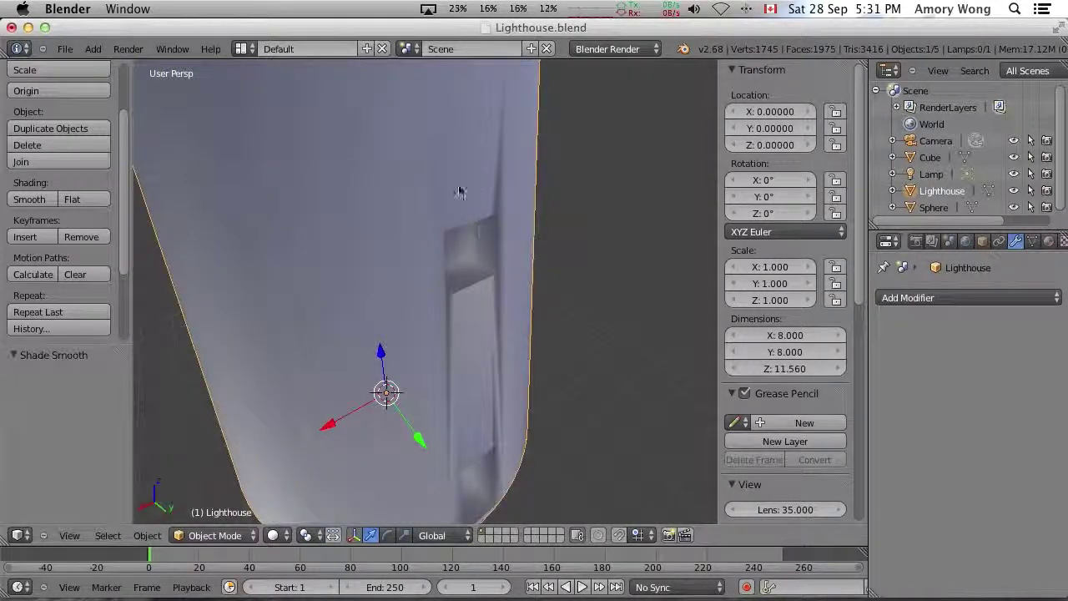
middle_click_drag(540, 435, 374, 352)
middle_click_drag(613, 364, 520, 368)
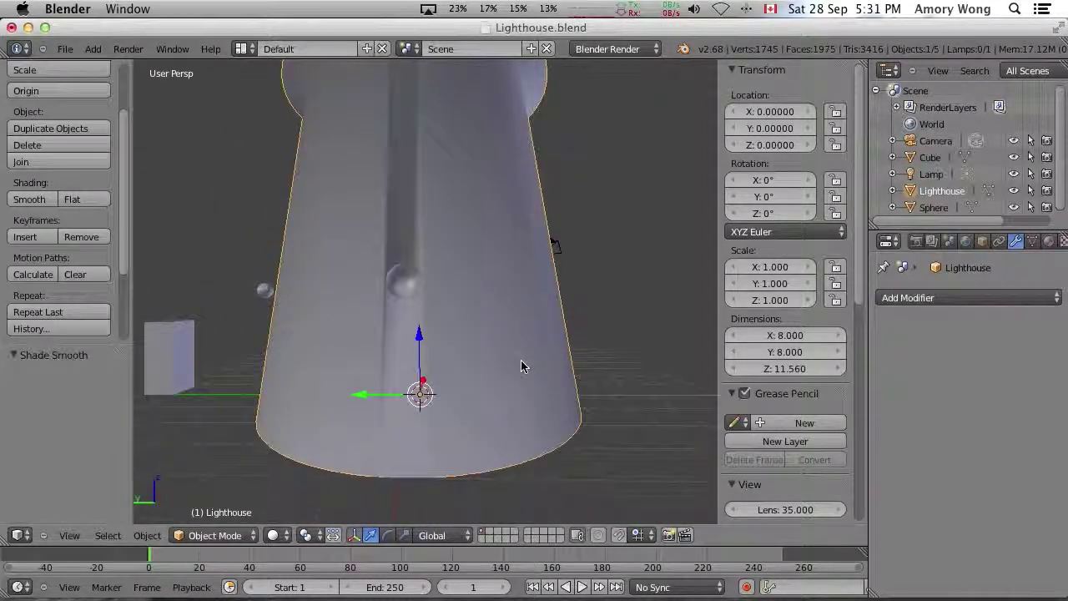